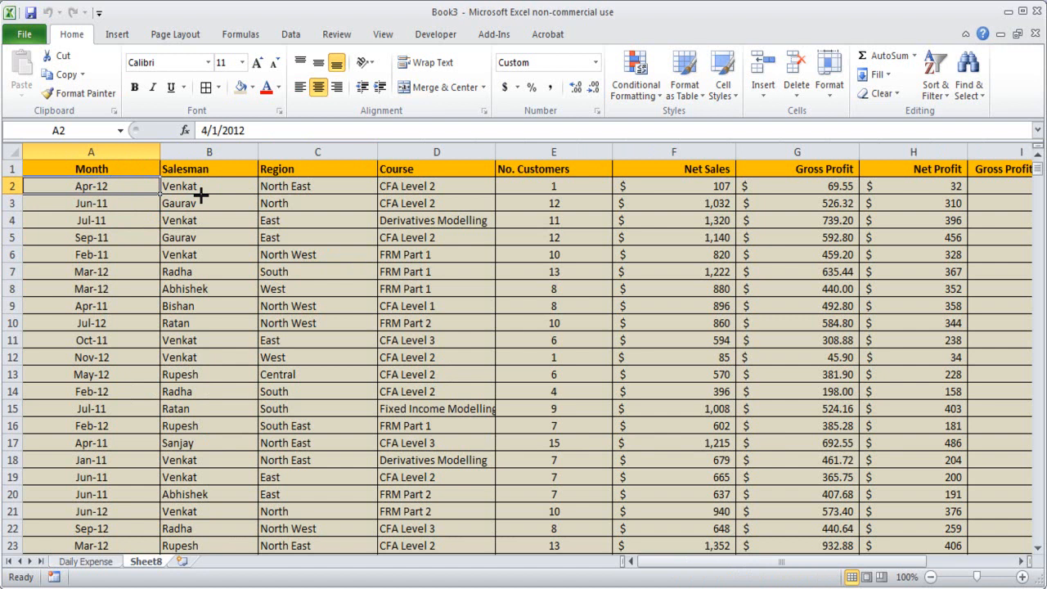
Review the sales table's columns in row 2 from Month across to Sales Per customer, including the margin formulas.
click(311, 203)
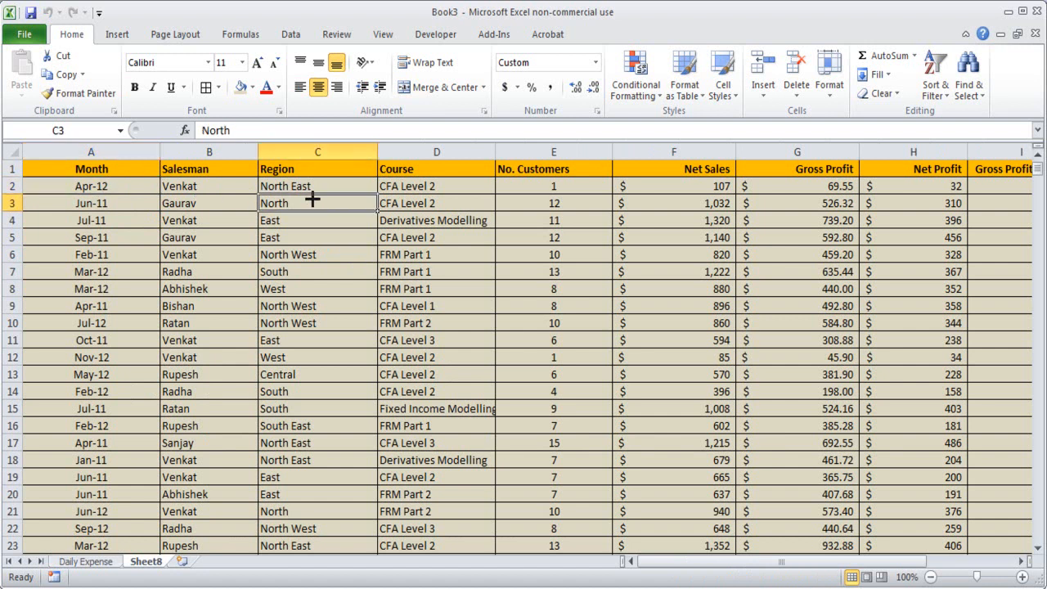
click(405, 184)
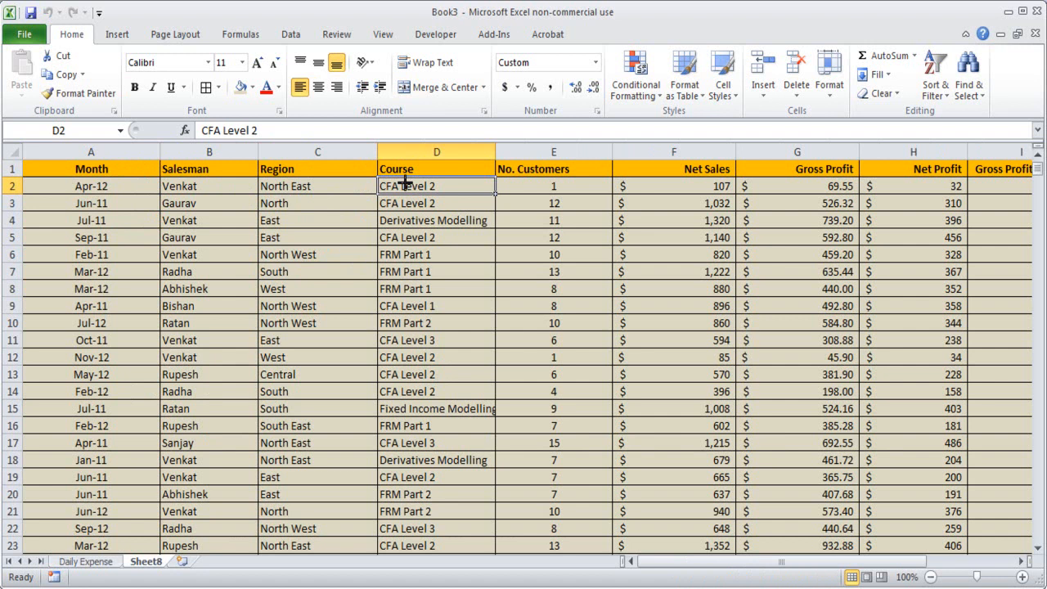
click(526, 187)
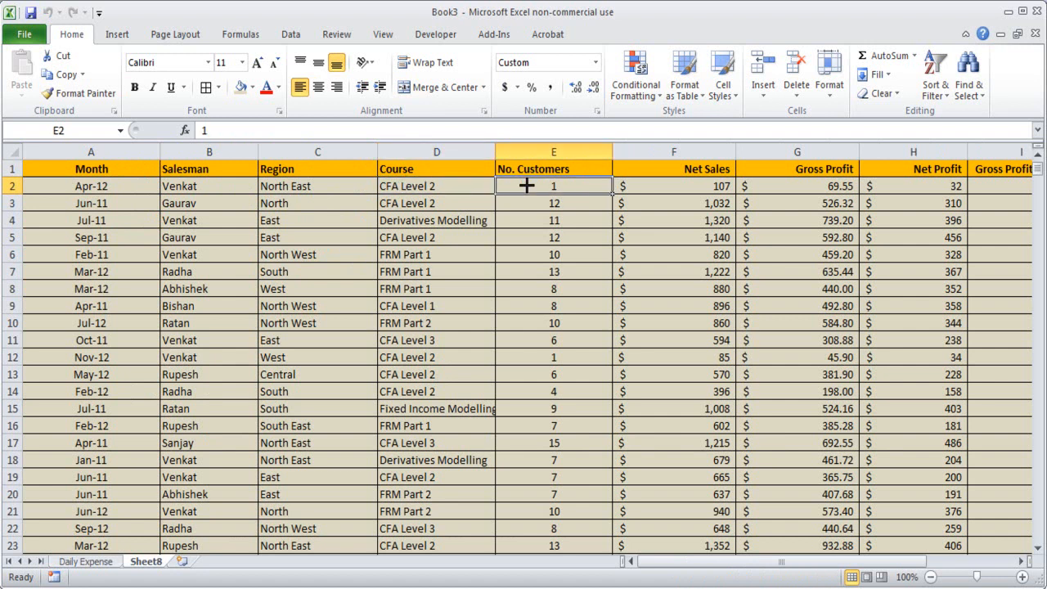
click(689, 186)
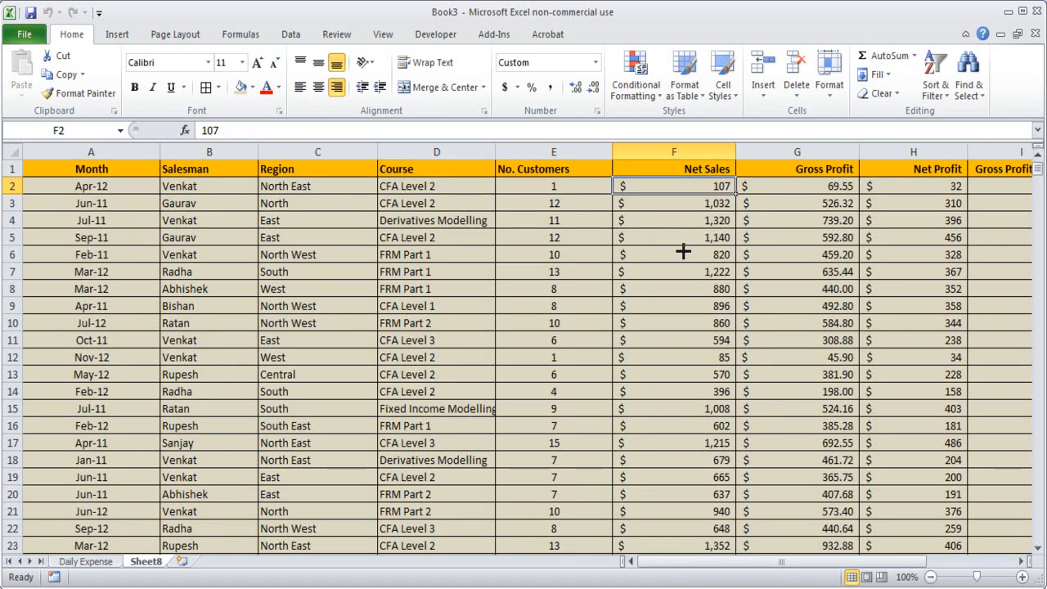
click(823, 187)
click(908, 186)
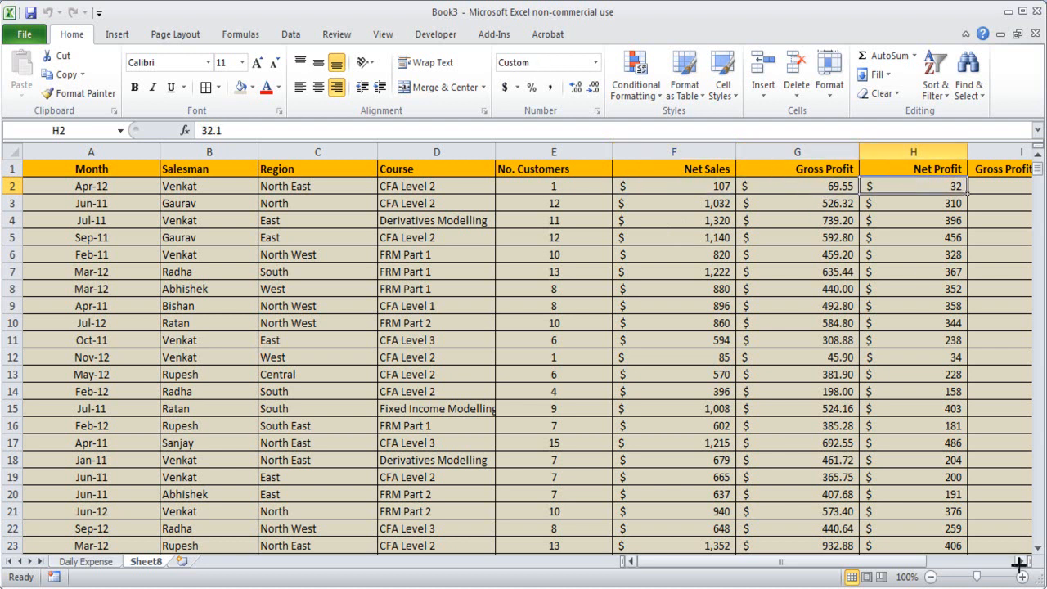
click(1020, 562)
click(1020, 562)
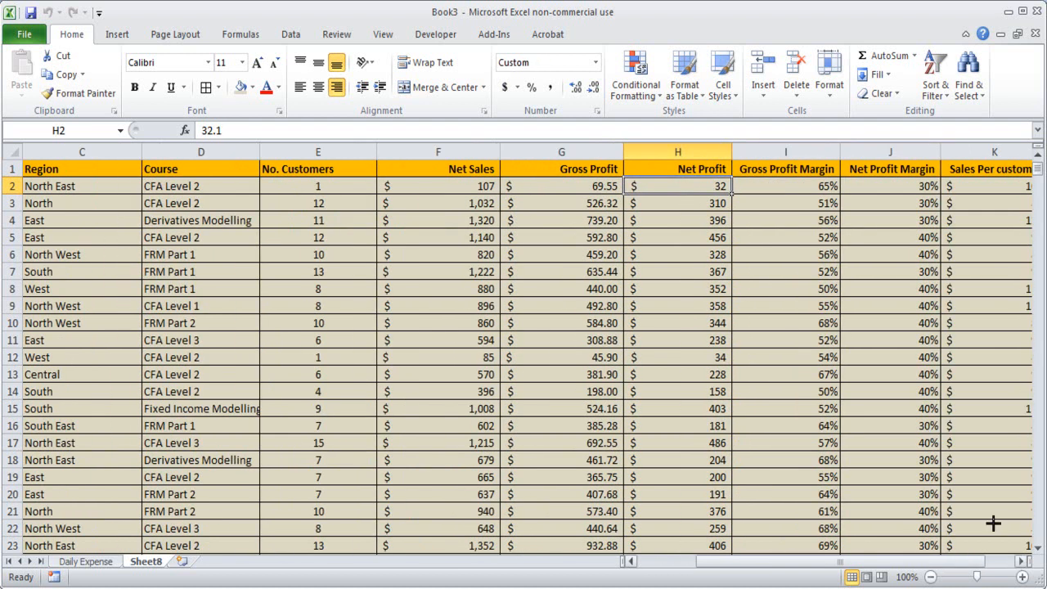
click(807, 189)
click(873, 189)
key(Right)
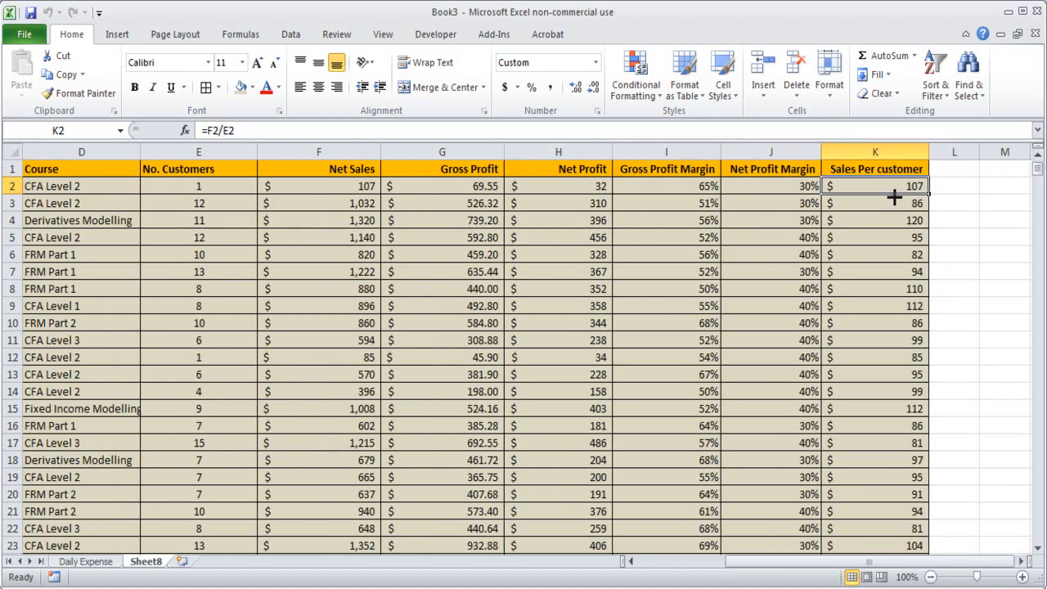
key(Left)
key(Left)
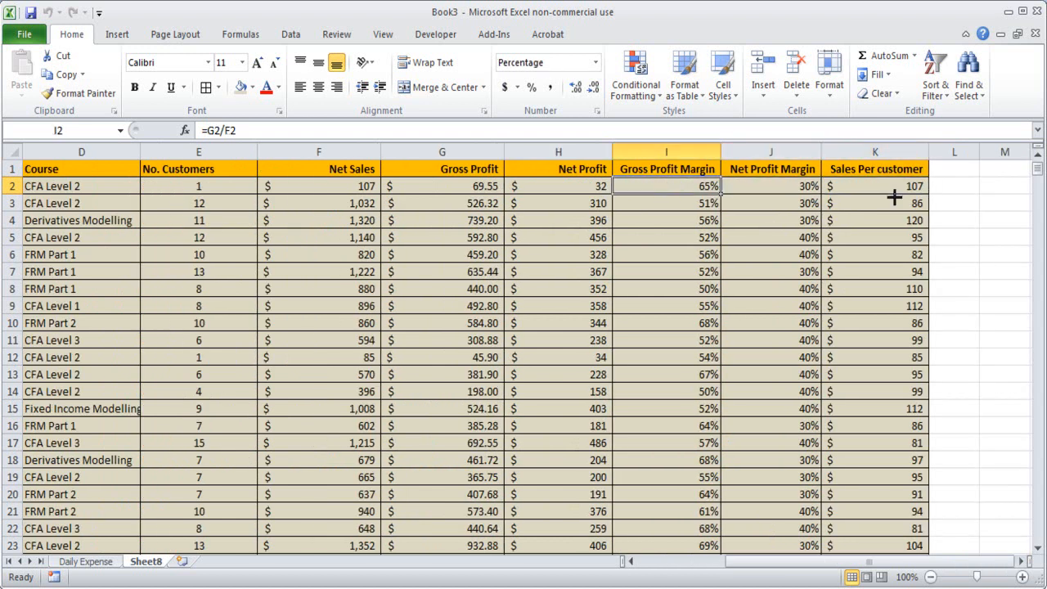
key(Home)
key(Right)
key(Left)
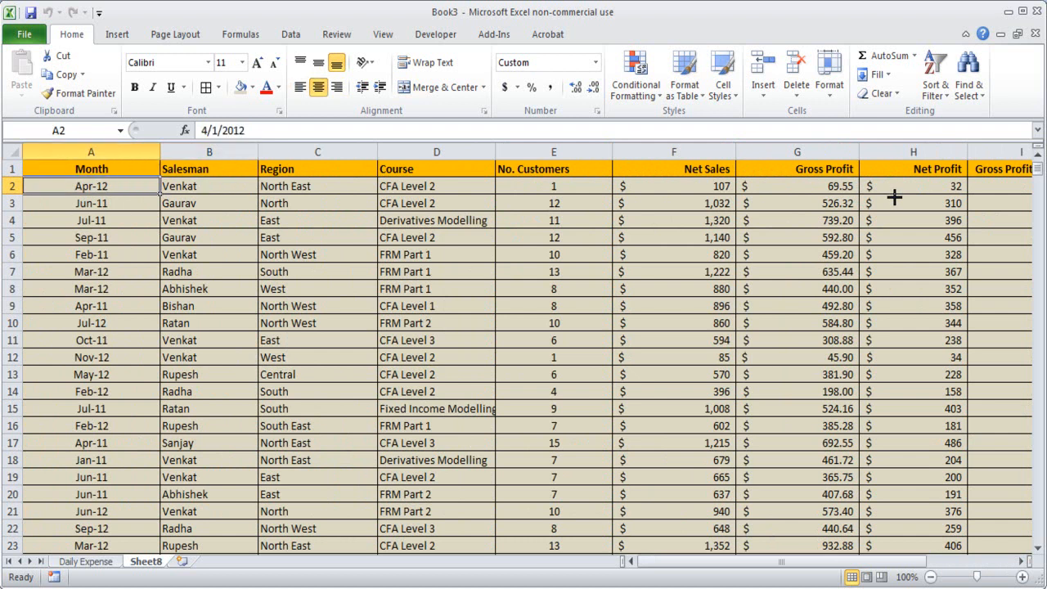
Examine the May-11 record in row 35 and its Net Sales figure, further down where the column headings are out of view.
key(Page_Down)
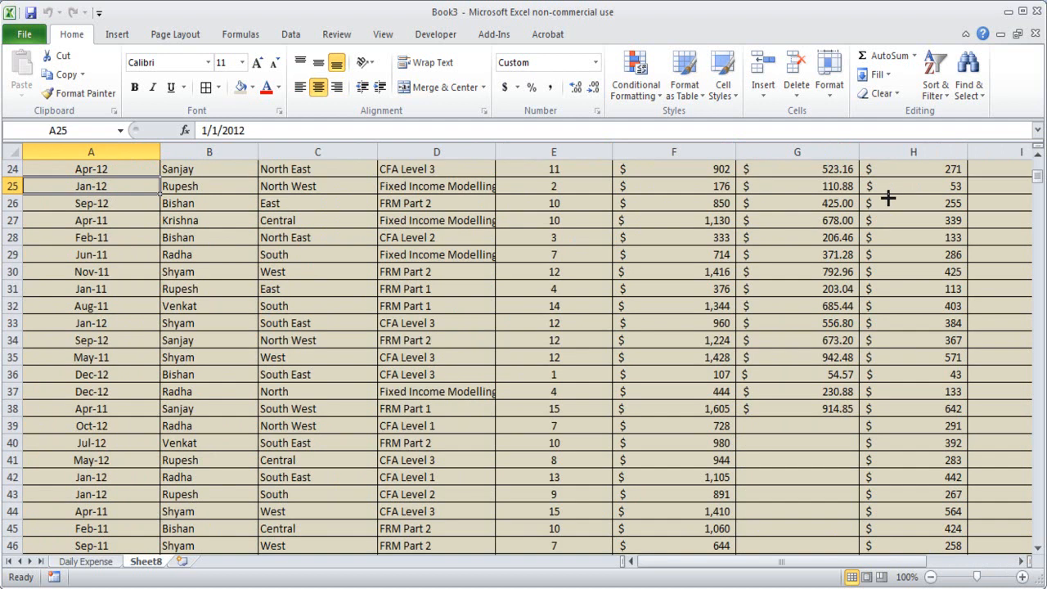
click(94, 358)
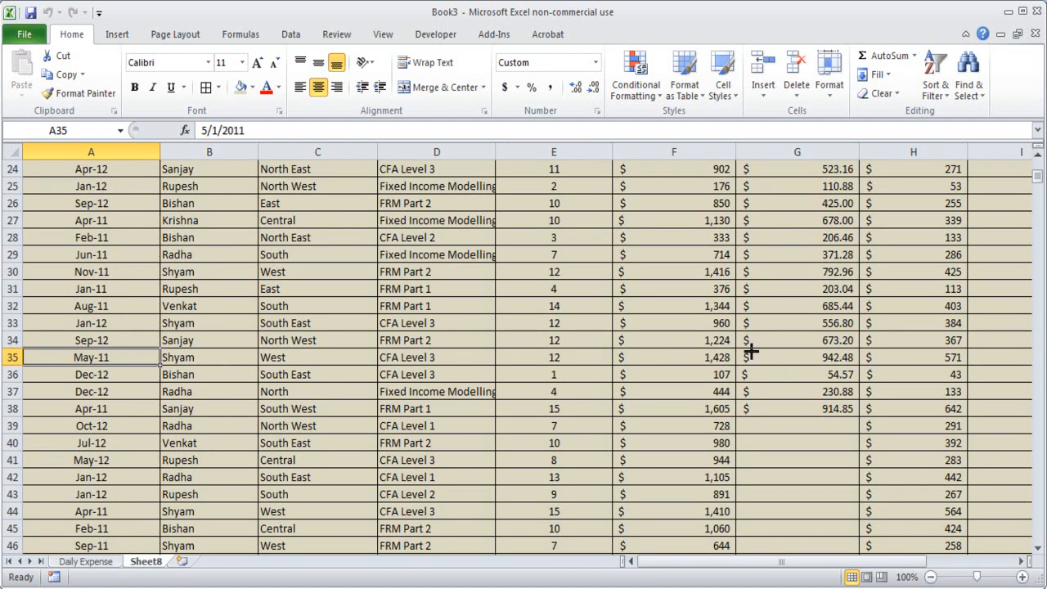
click(708, 362)
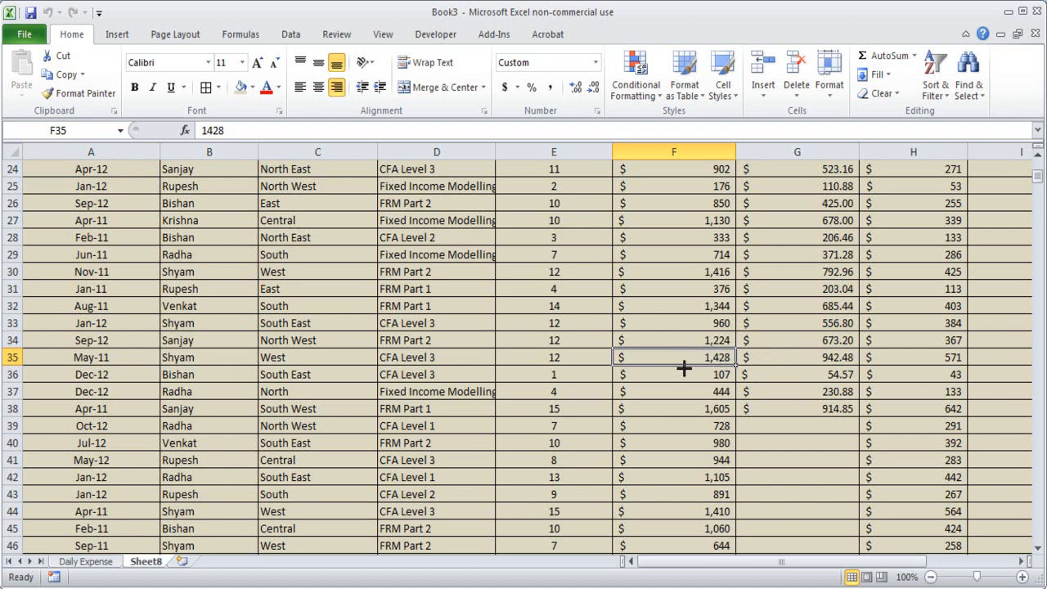
Widen column D slightly so the Fixed Income Modelling entries fit.
drag(495, 151, 503, 152)
click(519, 286)
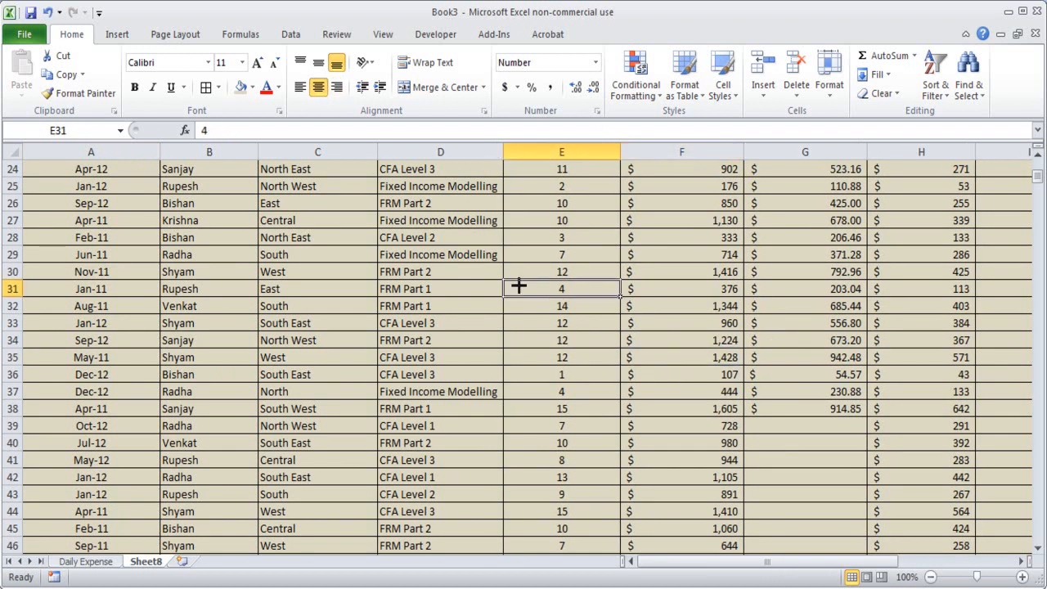
Freeze the top row of the worksheet with its column headings.
key(ctrl+Home)
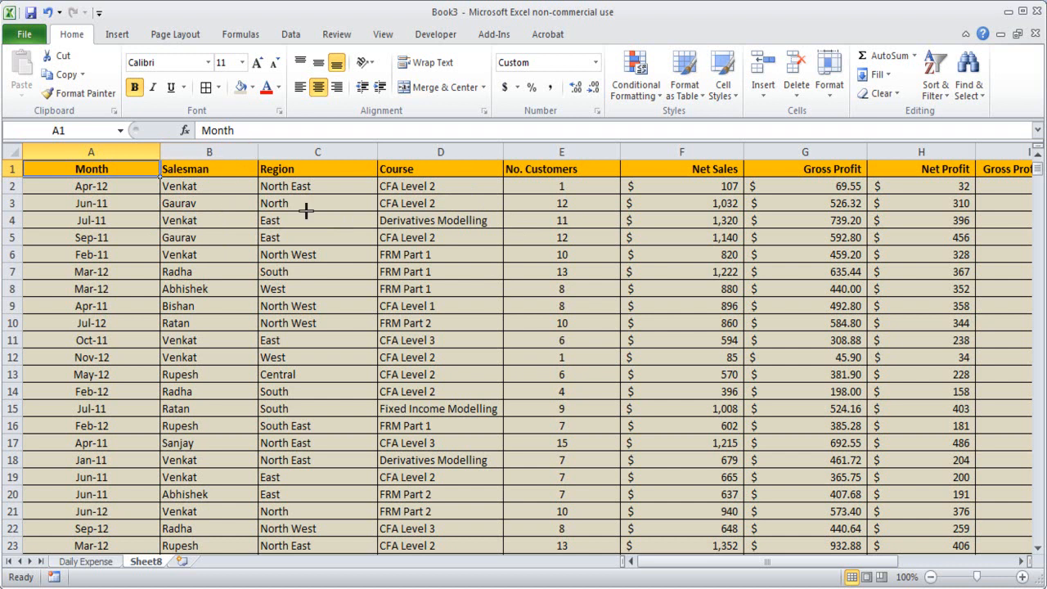
click(383, 34)
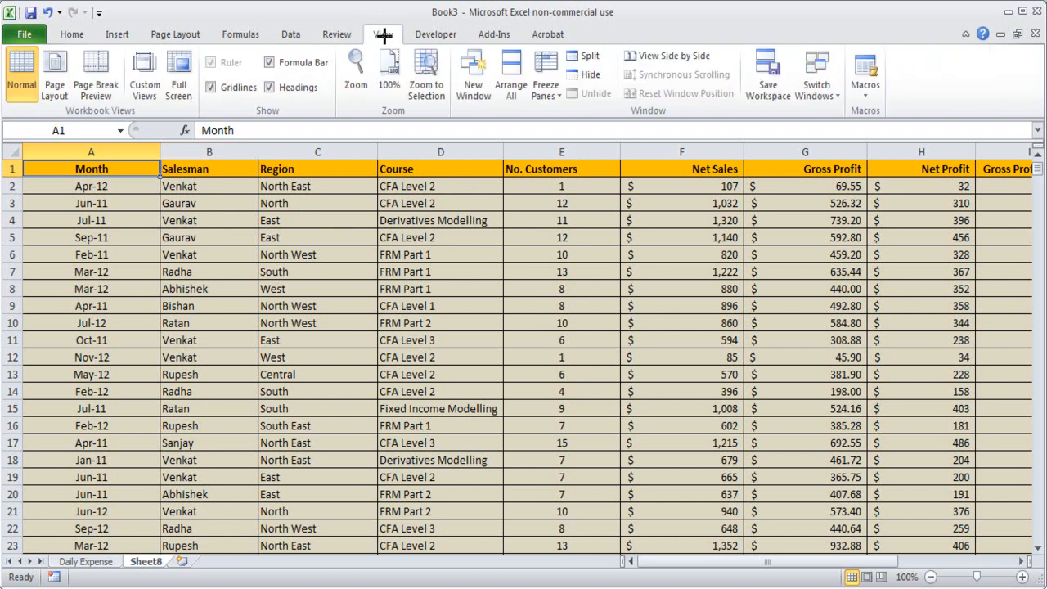
click(545, 88)
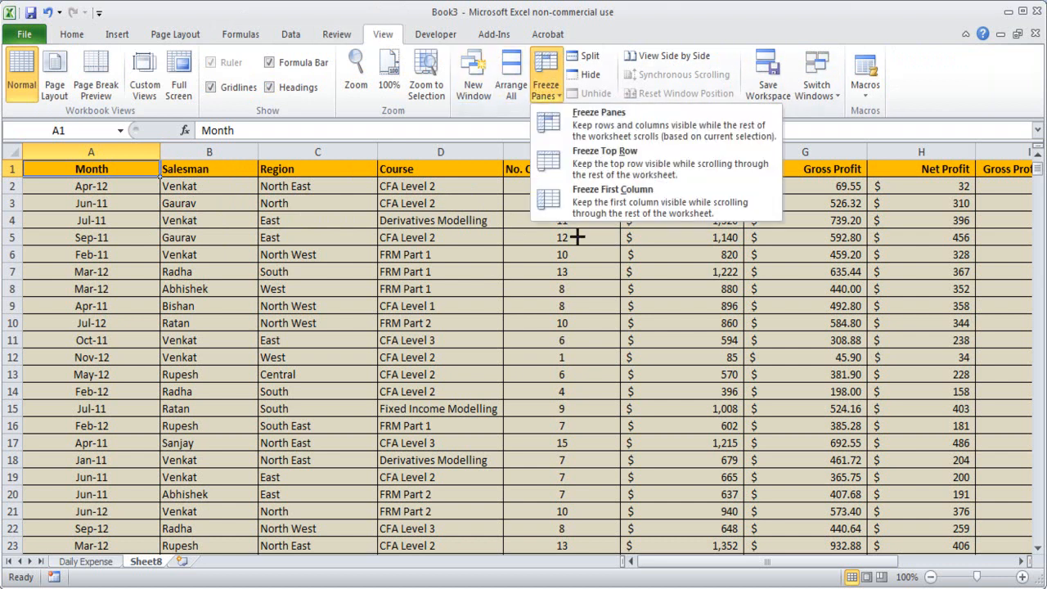
click(602, 159)
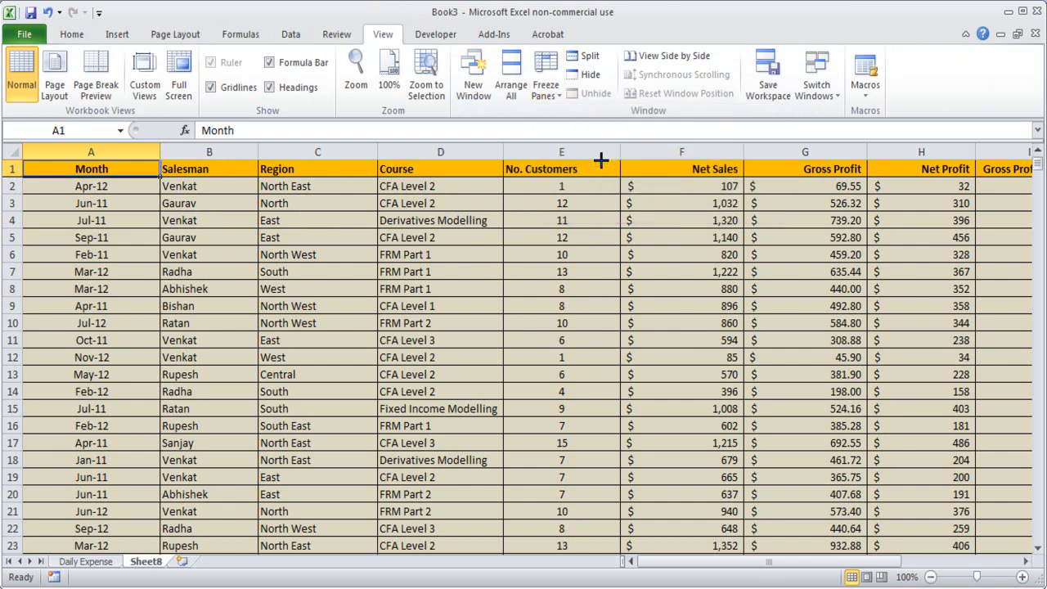
Check the frozen heading row against records several hundred rows down, then return to the first rows of the table.
scroll(401, 264, down, 20)
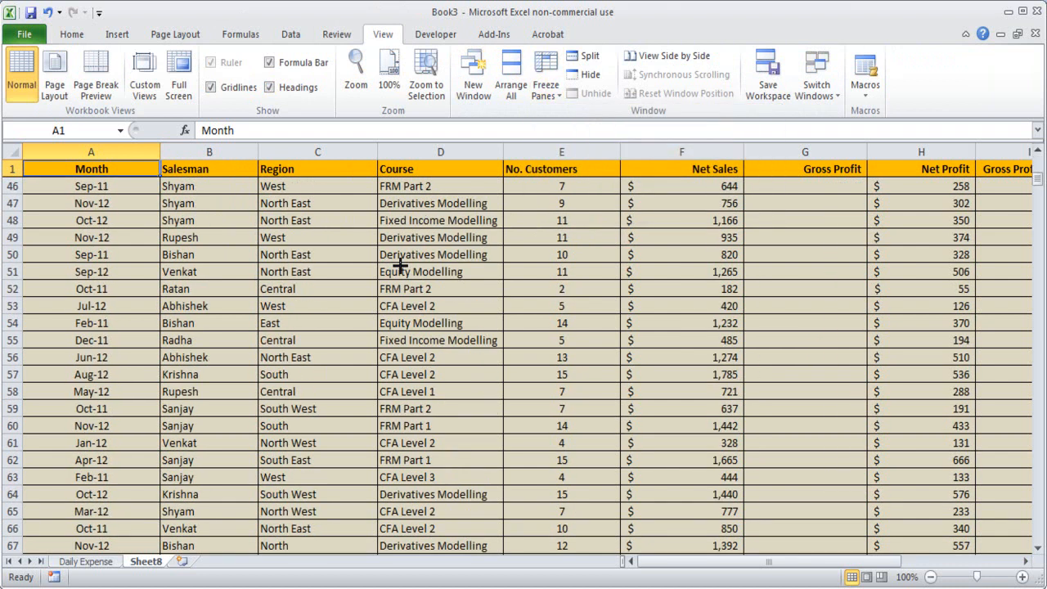
scroll(290, 302, down, 20)
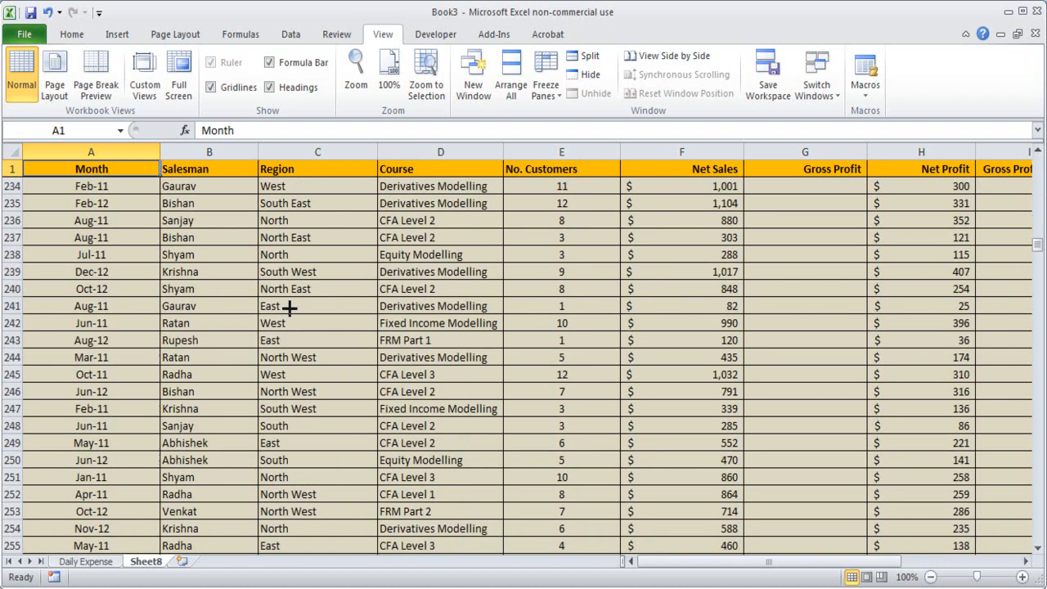
scroll(290, 306, down, 11)
click(171, 238)
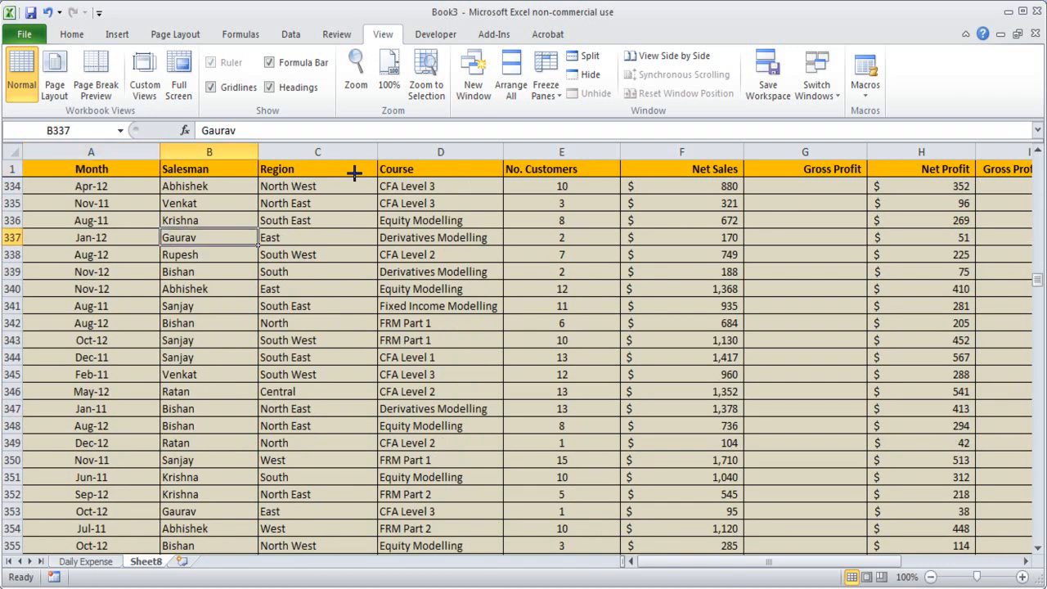
scroll(145, 325, down, 5)
scroll(144, 260, up, 11)
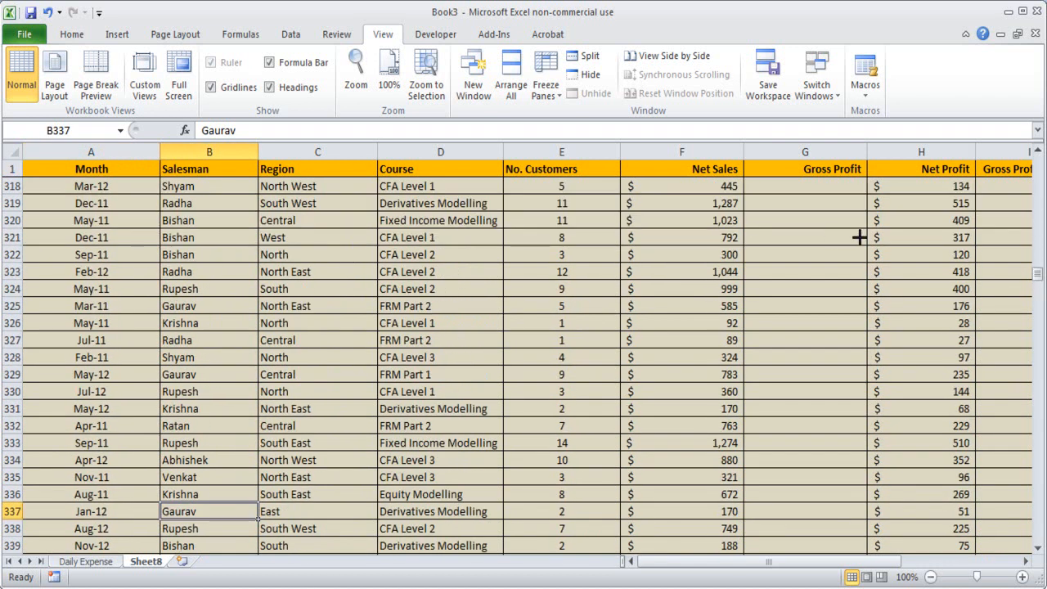
click(837, 200)
scroll(874, 245, up, 11)
click(929, 188)
scroll(900, 221, up, 13)
scroll(882, 233, up, 20)
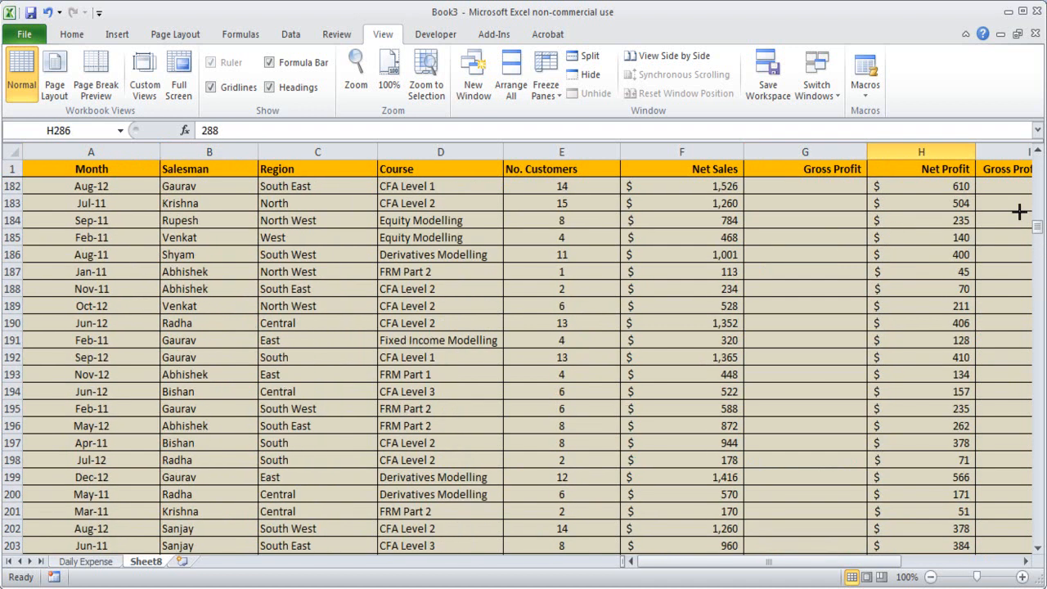
scroll(805, 260, up, 9)
scroll(805, 261, up, 5)
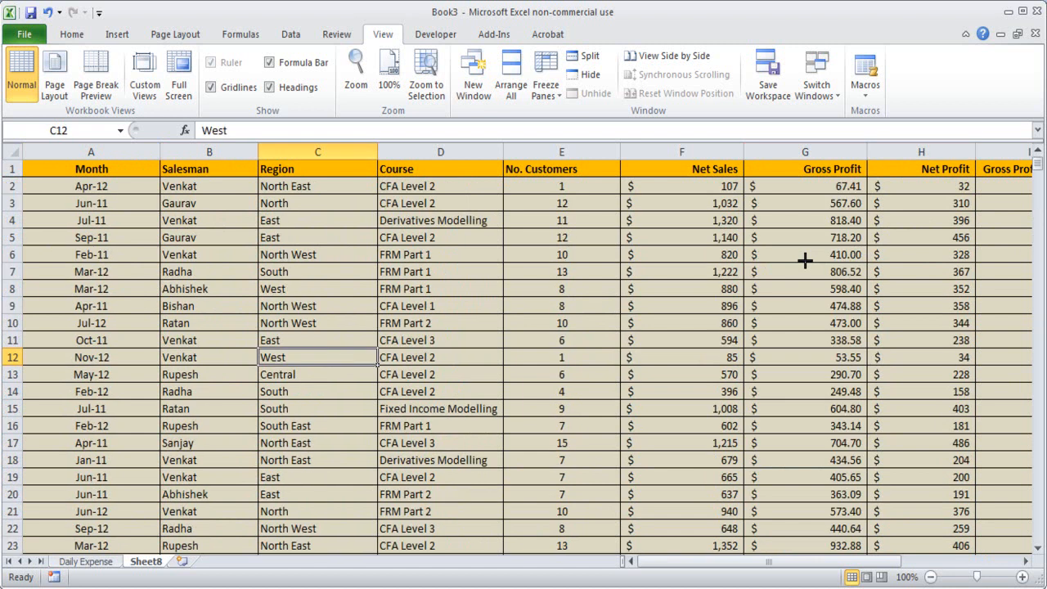
Check the Gross Profit column for blank cells in the rows around 50 to 71.
click(823, 290)
scroll(759, 294, down, 17)
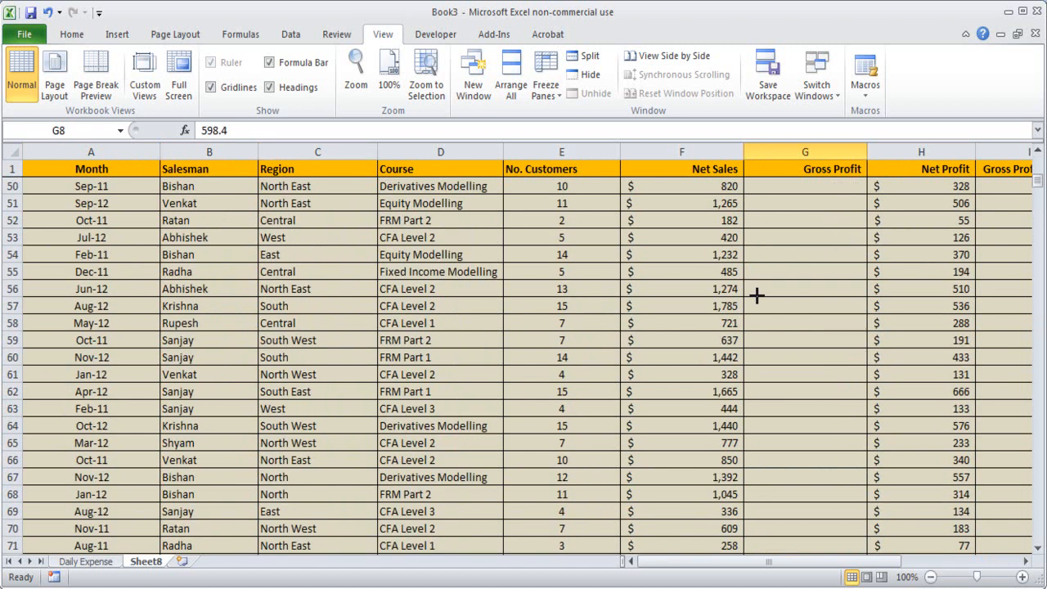
scroll(758, 294, up, 17)
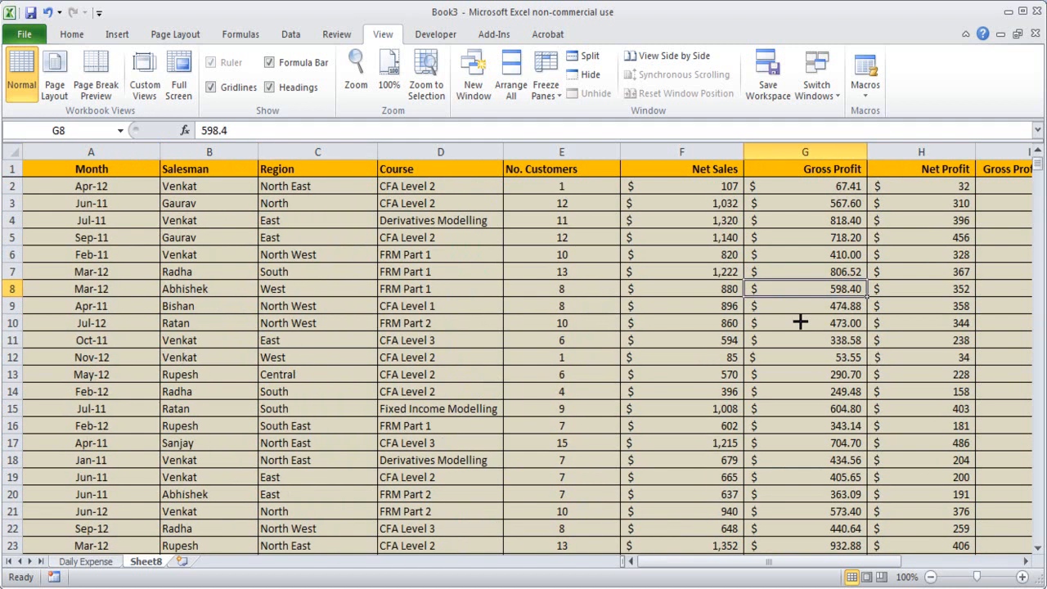
Undo the conversion of the Gross Profit formulas to fixed values.
click(835, 234)
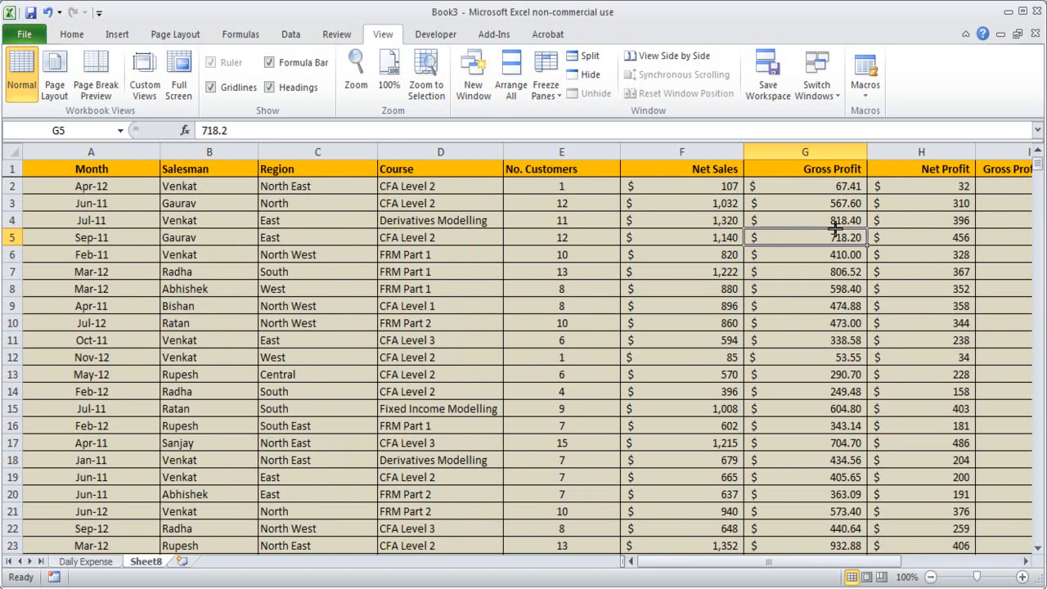
key(ctrl+z)
key(Escape)
Fill G2's formula =RANDBETWEEN(50,70)/100*F2 down the Gross Profit column's blank rows and convert the column to fixed values.
click(834, 204)
click(841, 186)
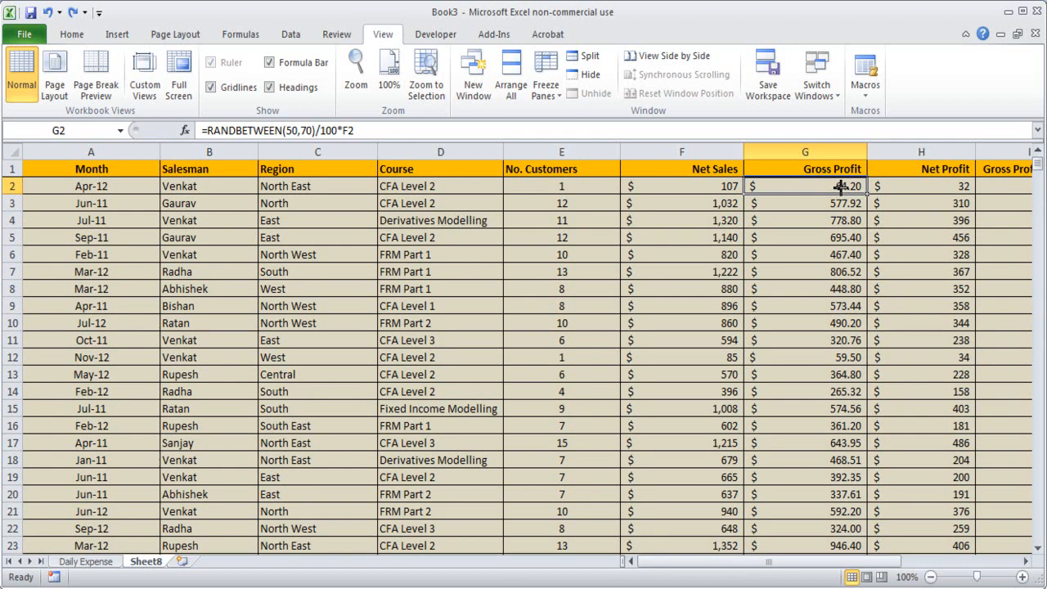
scroll(841, 186, down, 4)
click(841, 187)
click(830, 272)
scroll(827, 282, down, 20)
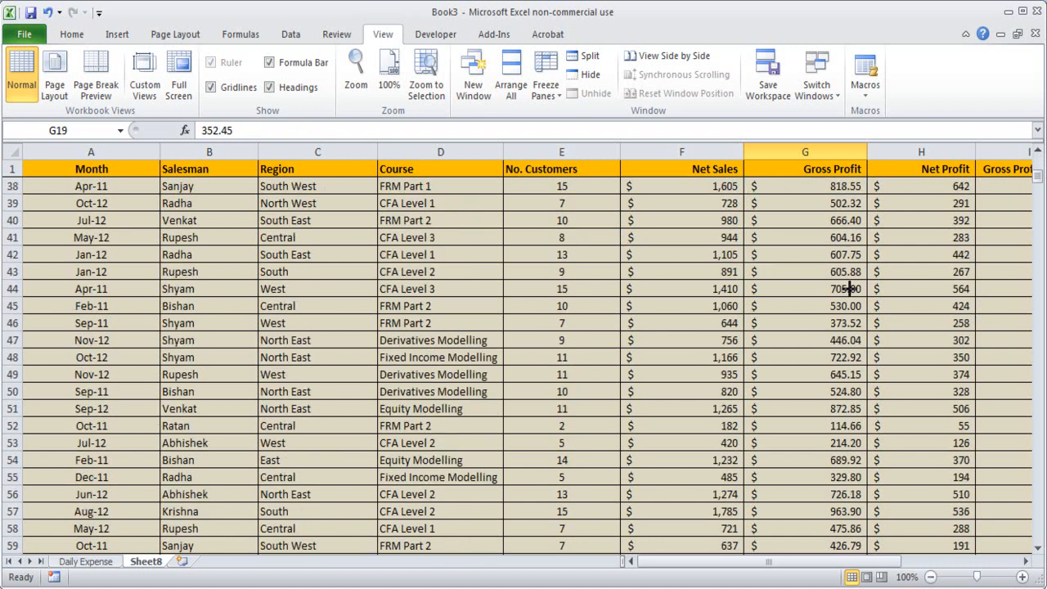
scroll(364, 333, up, 20)
Examine how the Month column behaves when moving along row 2 beyond Sales Per customer and back to column A.
click(132, 207)
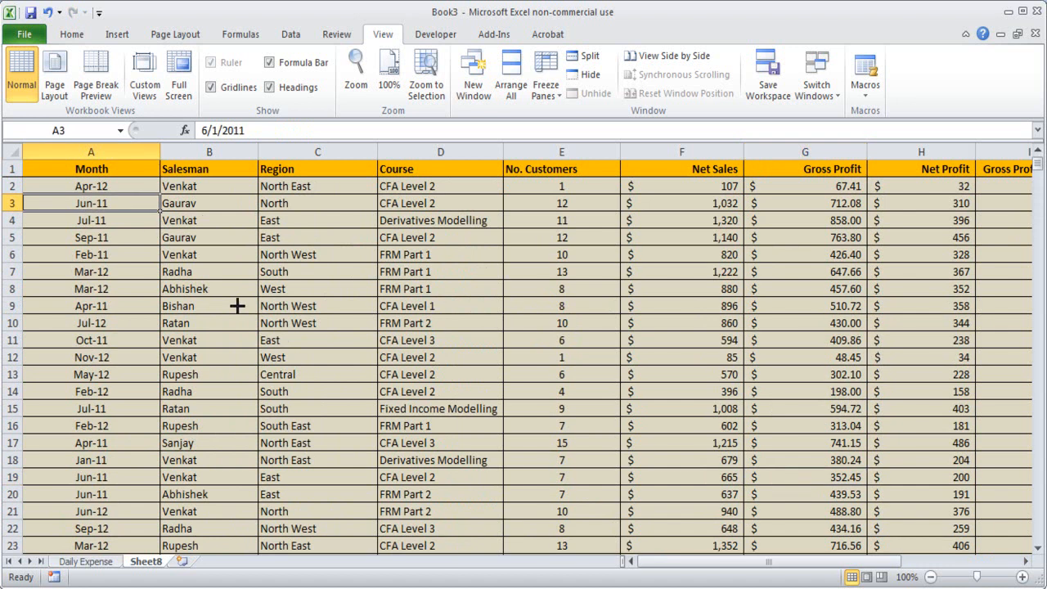
key(Up)
key(Right)
key(ctrl+Right)
key(Right)
key(Right)
key(Right)
key(Right)
key(Left)
key(Left)
key(Left)
key(Left)
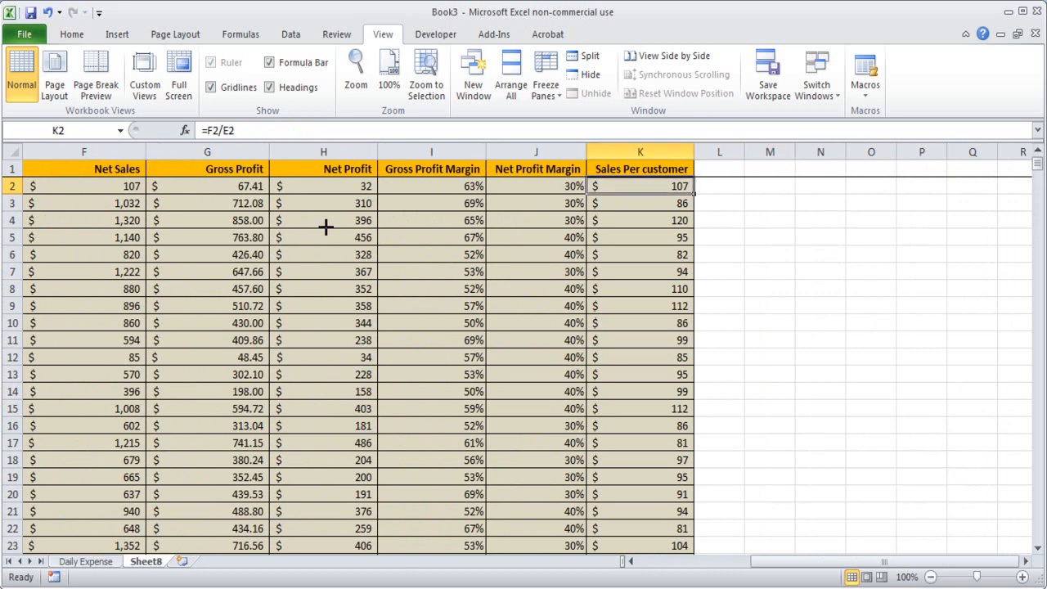
key(Home)
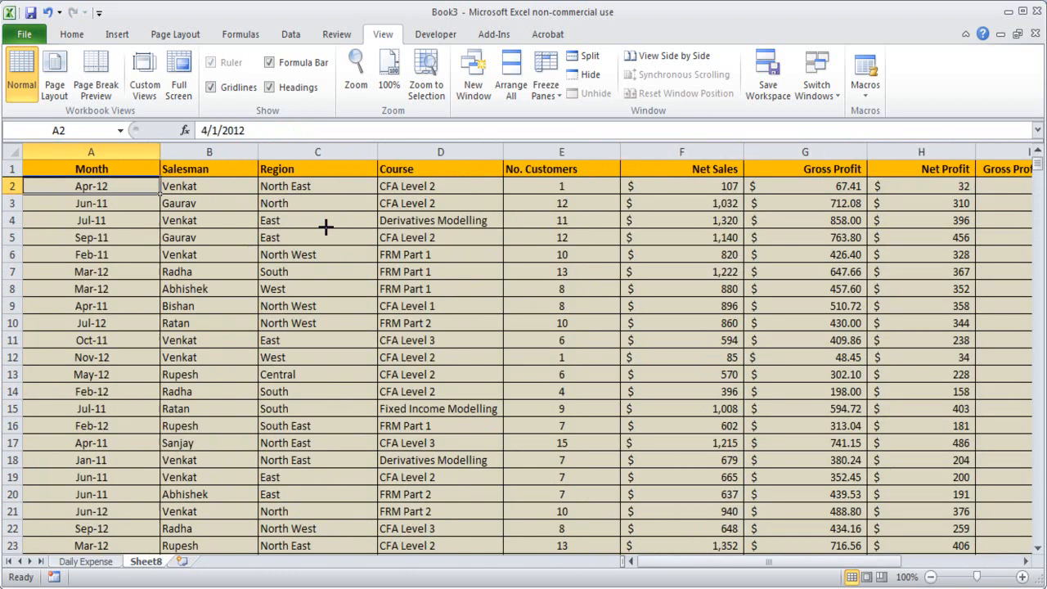
key(Right)
key(Right)
key(ctrl+Right)
key(Right)
key(Right)
key(Left)
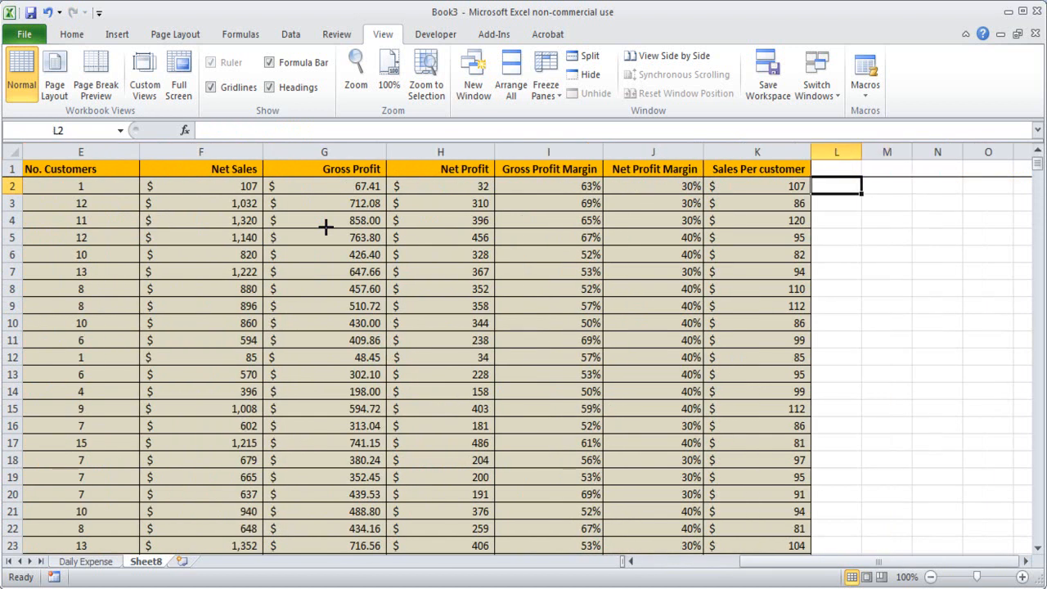
key(Home)
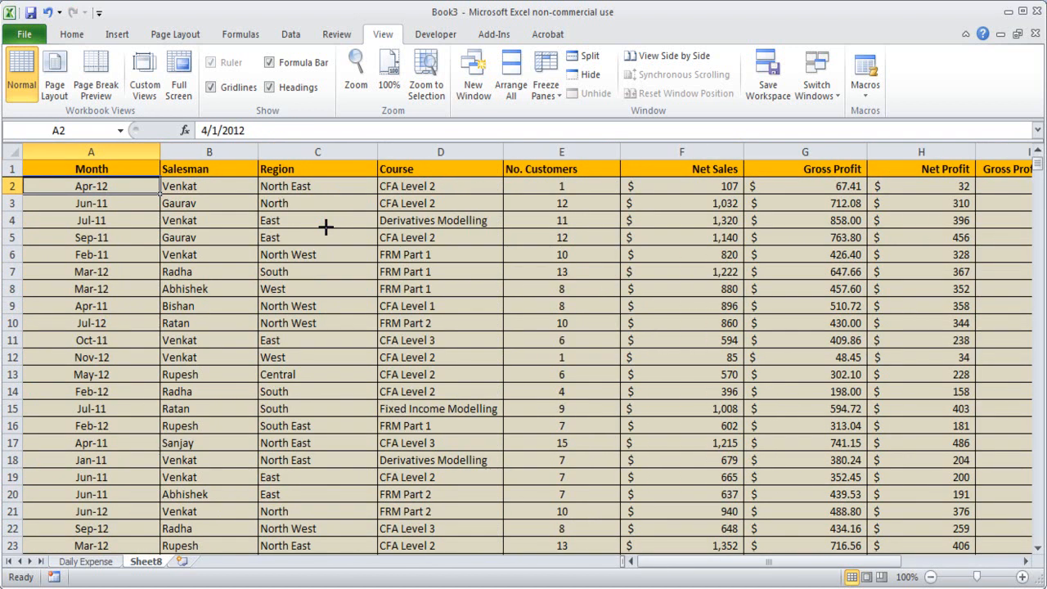
Freeze the first column of the worksheet, which holds the months.
click(546, 86)
click(603, 203)
click(603, 214)
Check the frozen Month column while moving across the table to the margin and Sales Per customer columns.
key(Right)
key(Right)
key(Right)
key(Right)
key(Right)
key(Right)
key(Right)
key(Right)
key(Left)
key(Left)
key(Left)
key(Down)
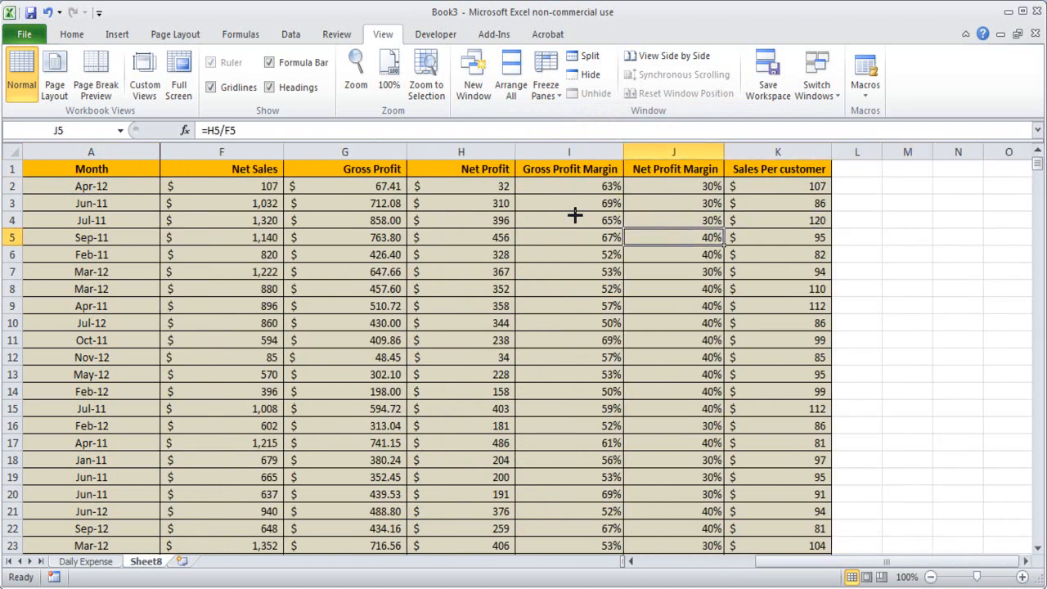
Check whether the heading row stays in view further down the sheet with only the first column frozen.
key(Page_Down)
key(Page_Down)
key(Page_Up)
key(Page_Up)
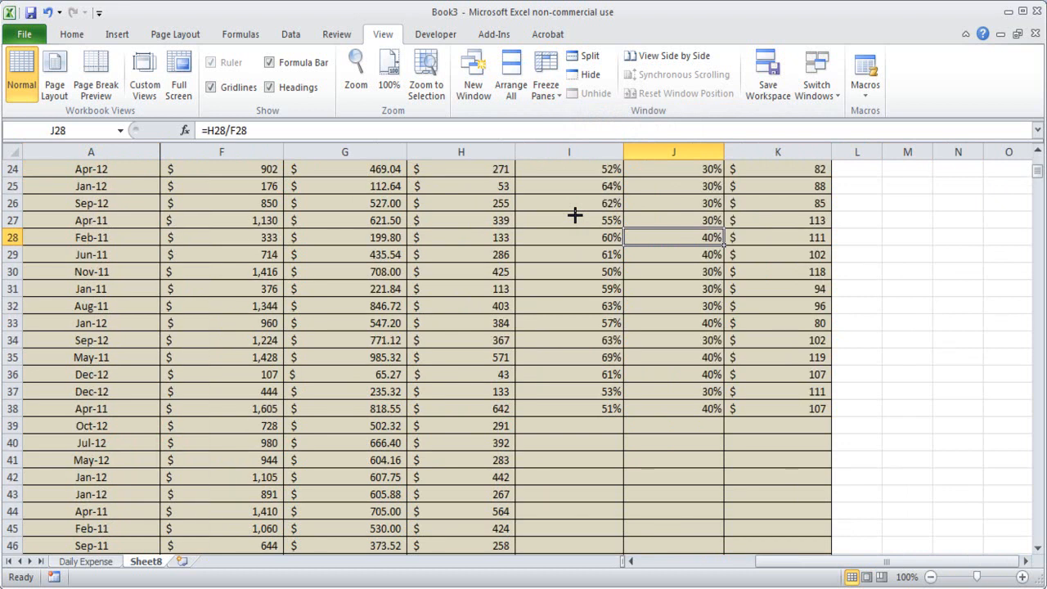
Examine how the headings and the Month column behave while moving down the Net Profit Margin column to row 34.
key(Down)
key(Down)
key(Down)
key(Down)
key(Down)
key(Down)
key(Down)
key(Down)
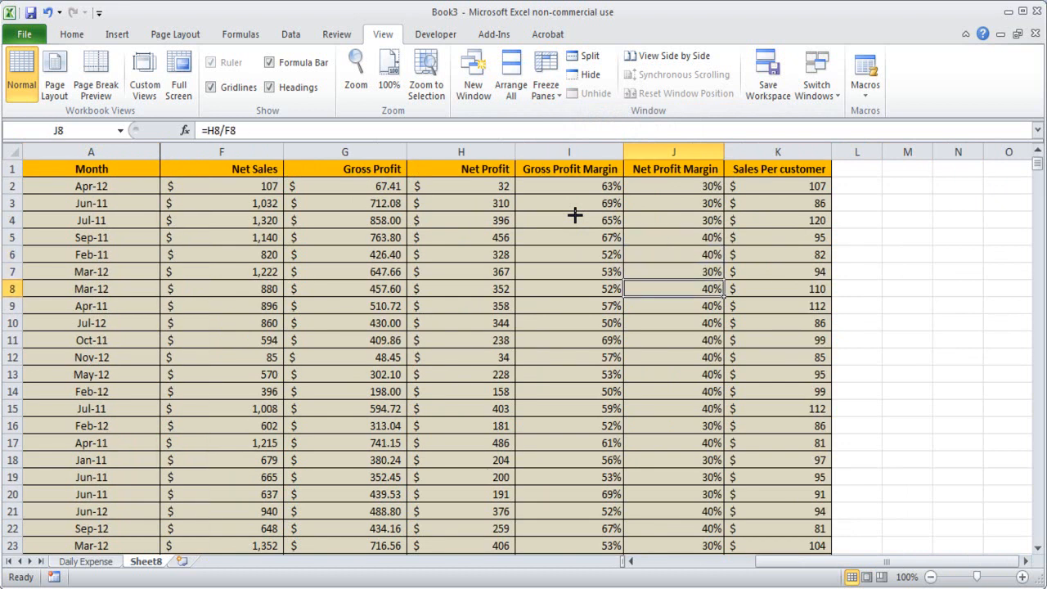
key(Down)
key(Down)
key(Down)
key(Down)
key(Down)
key(Down)
key(Down)
key(Down)
key(Down)
key(Down)
key(Down)
key(Down)
key(Down)
key(Down)
key(Down)
key(Down)
key(Down)
key(Down)
key(Down)
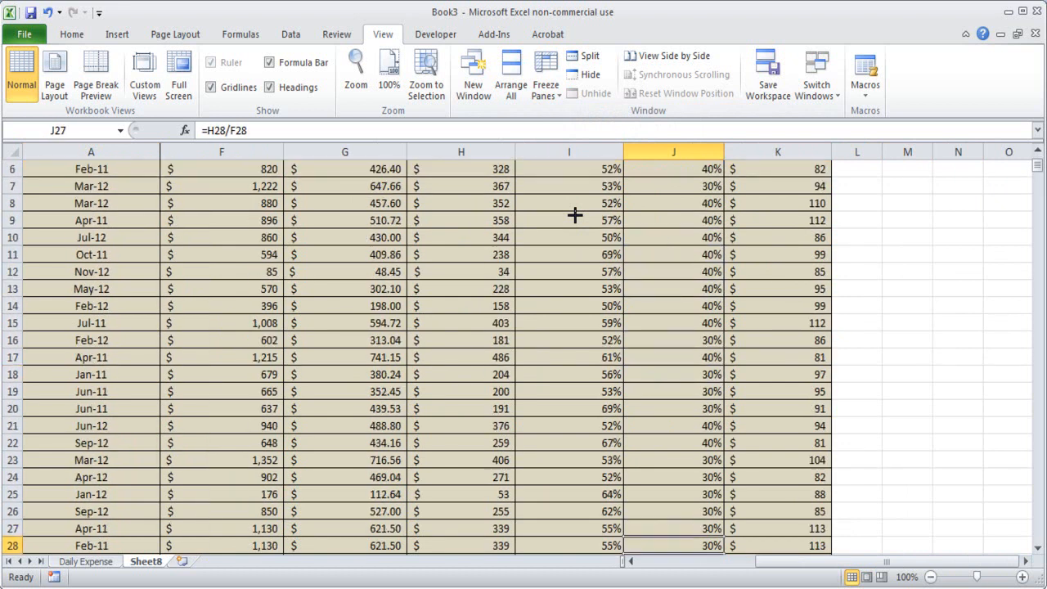
key(Down)
key(Down)
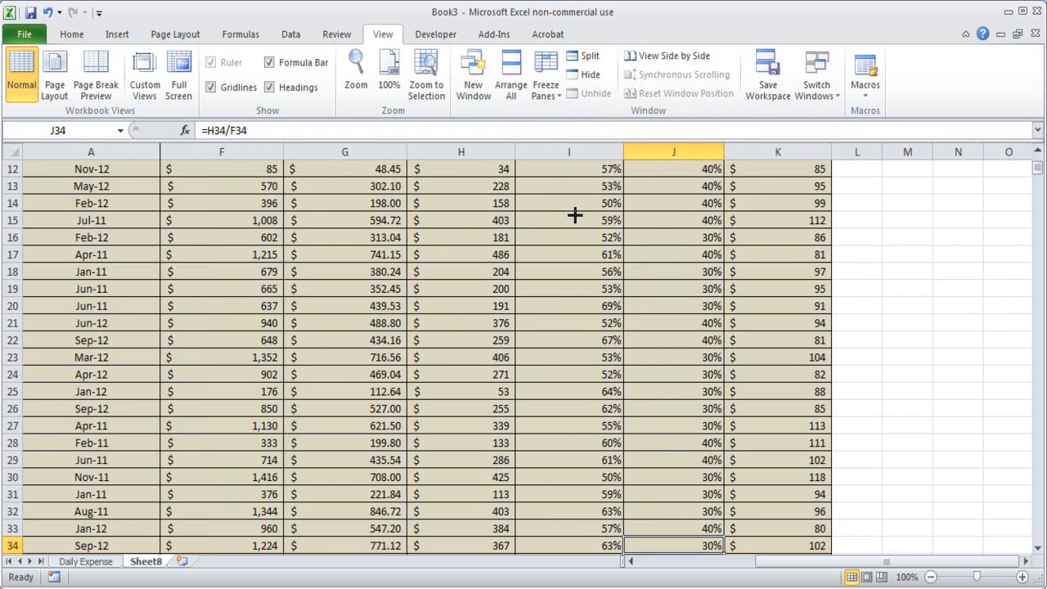
Replace the first-column freeze with frozen panes based on cell B2, locking the heading row and the Month column.
key(ctrl+Home)
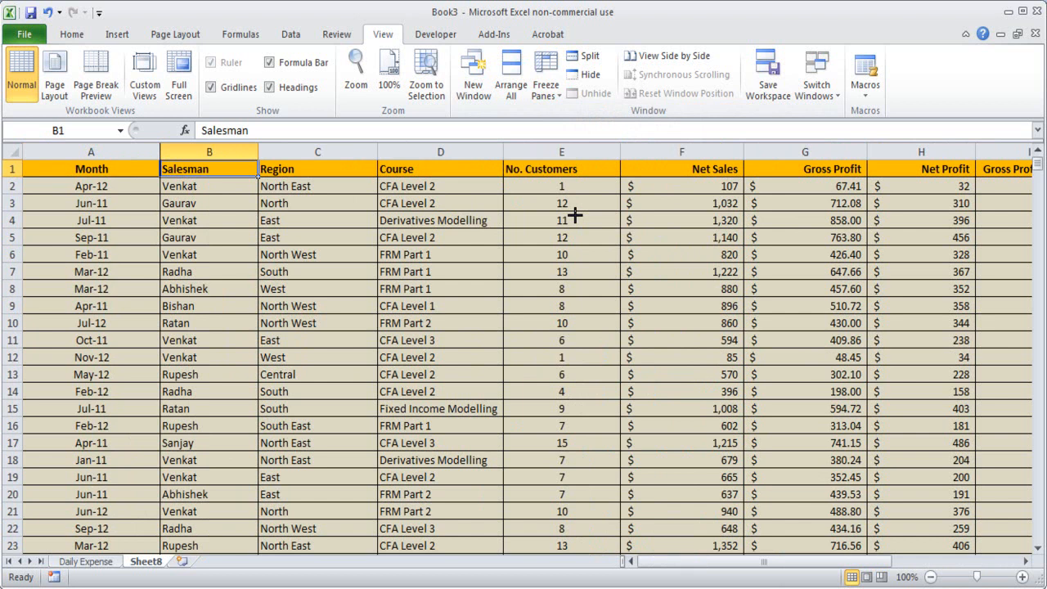
click(200, 190)
click(220, 270)
click(196, 186)
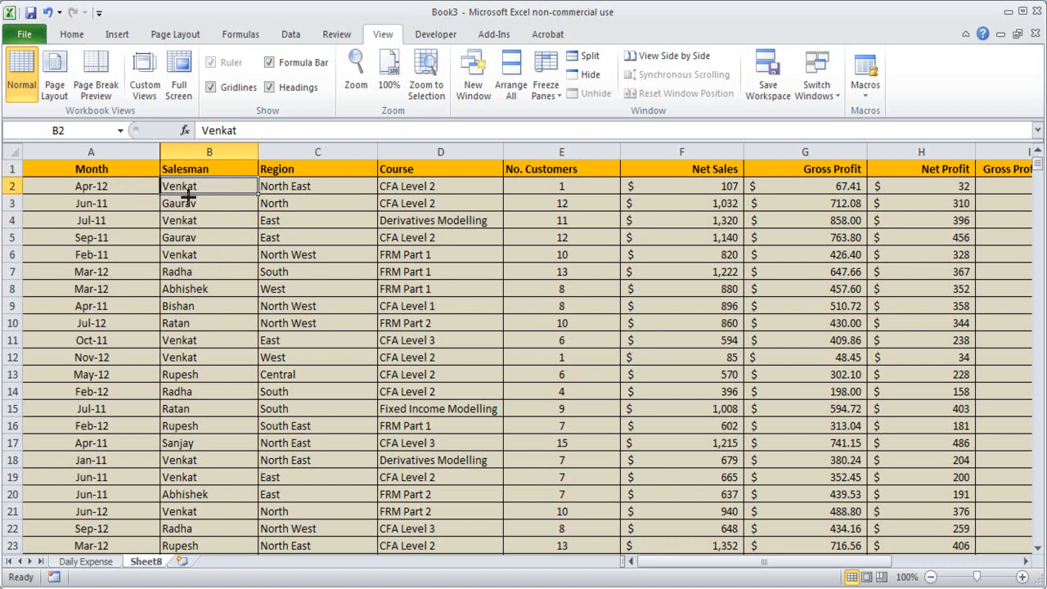
click(545, 85)
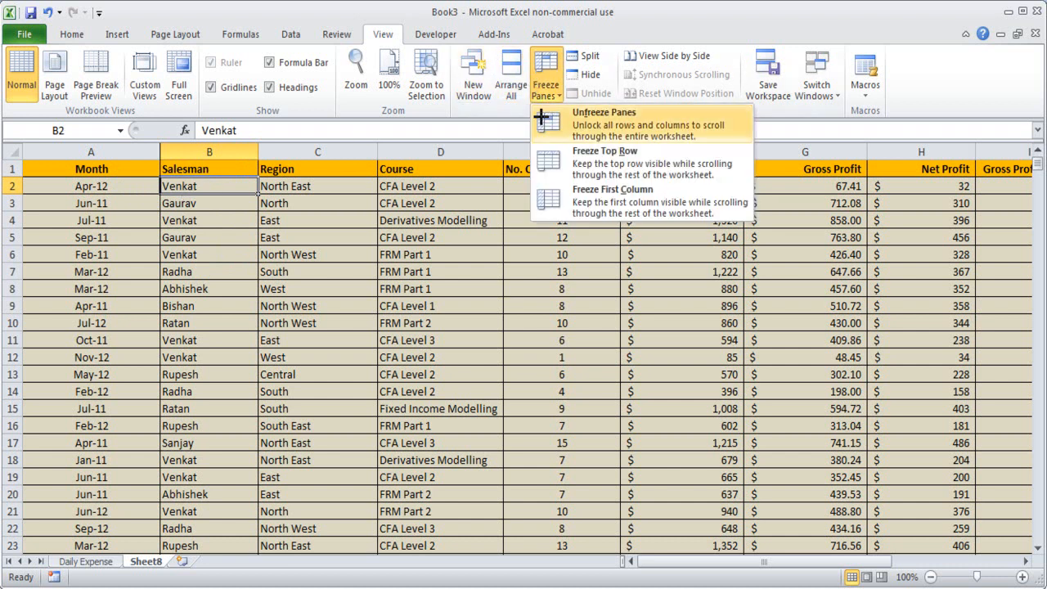
click(608, 121)
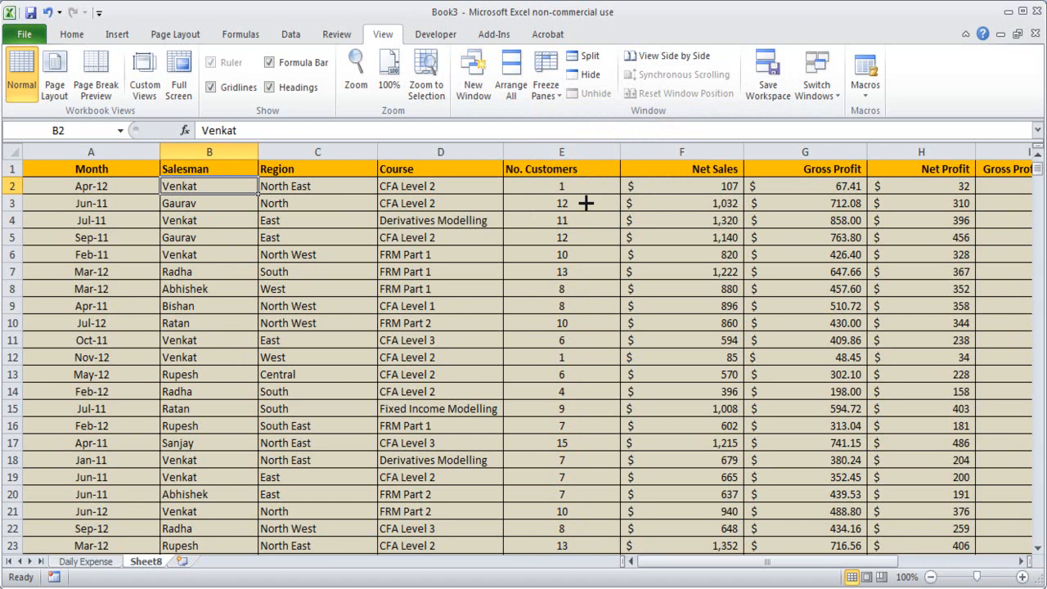
click(546, 89)
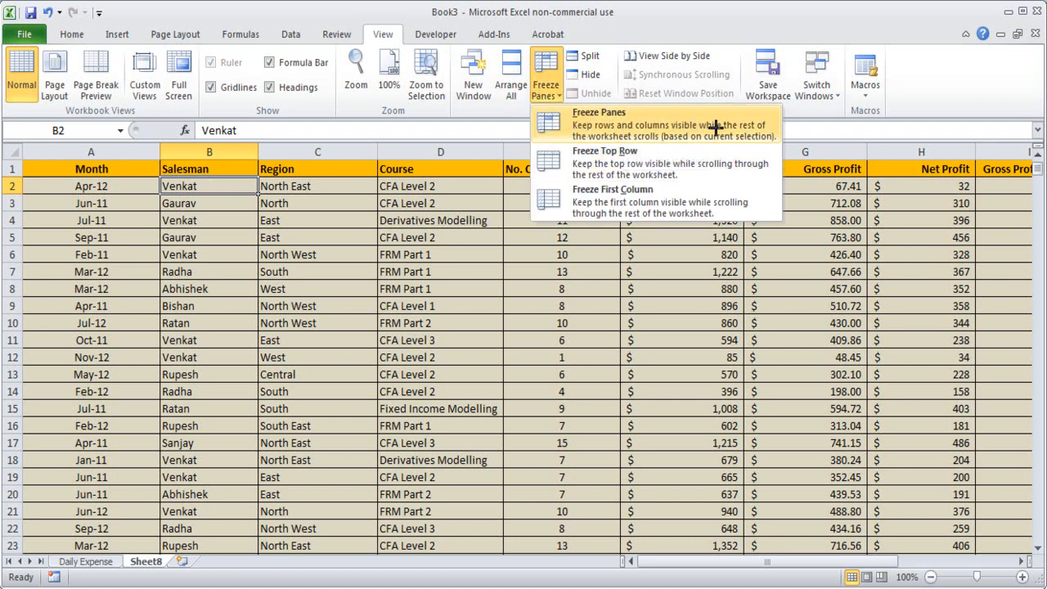
click(663, 125)
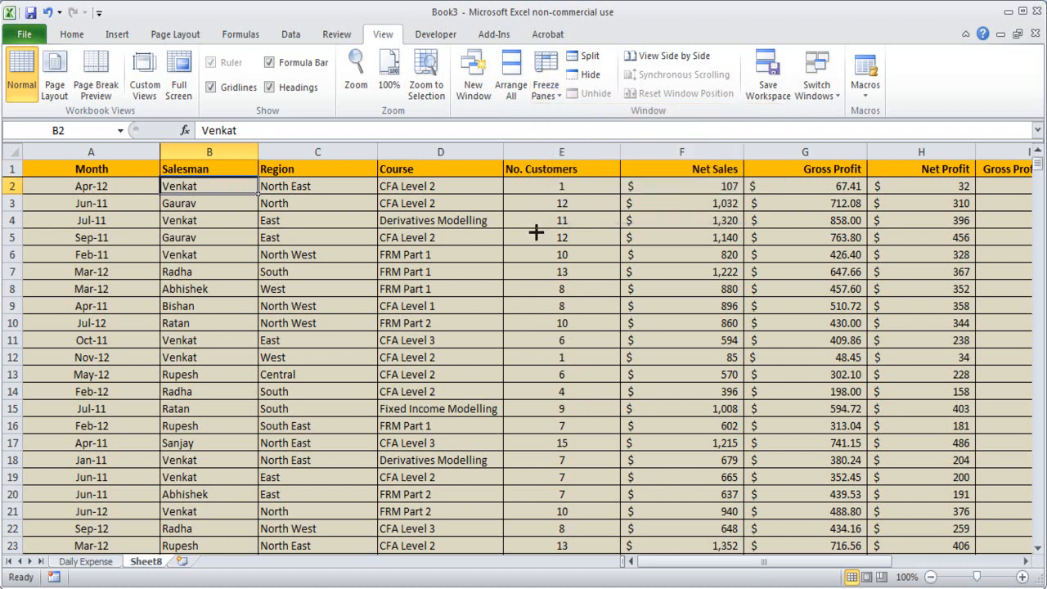
Check the frozen heading row and Month column while moving down to row 51 and across the table.
scroll(514, 344, down, 9)
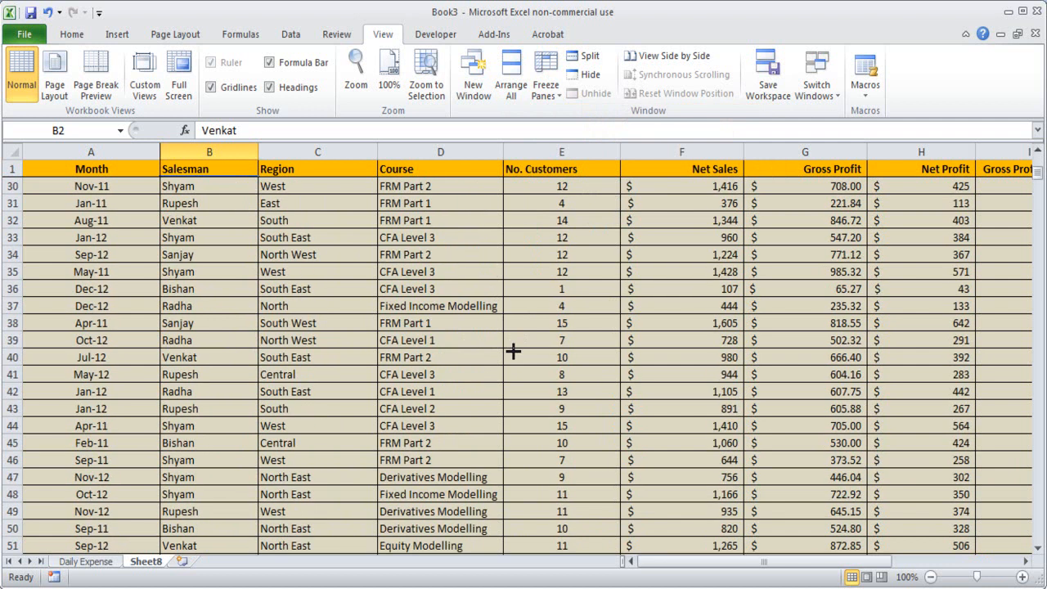
scroll(513, 351, up, 9)
drag(855, 561, 778, 553)
Unfreeze the panes and freeze them again at cell E9, locking rows 1 to 8 and columns A to D.
click(239, 234)
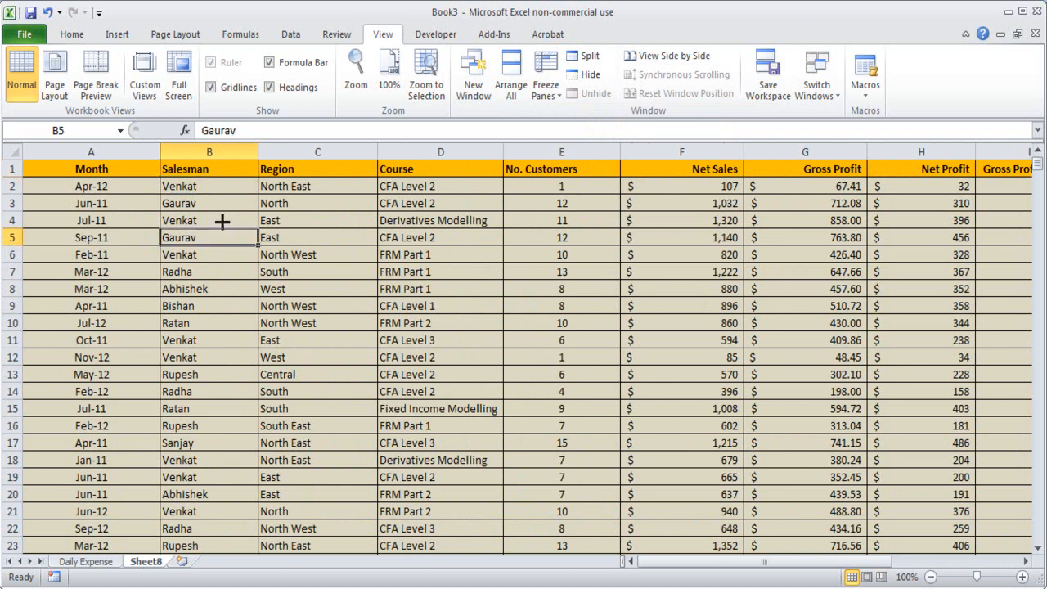
click(540, 92)
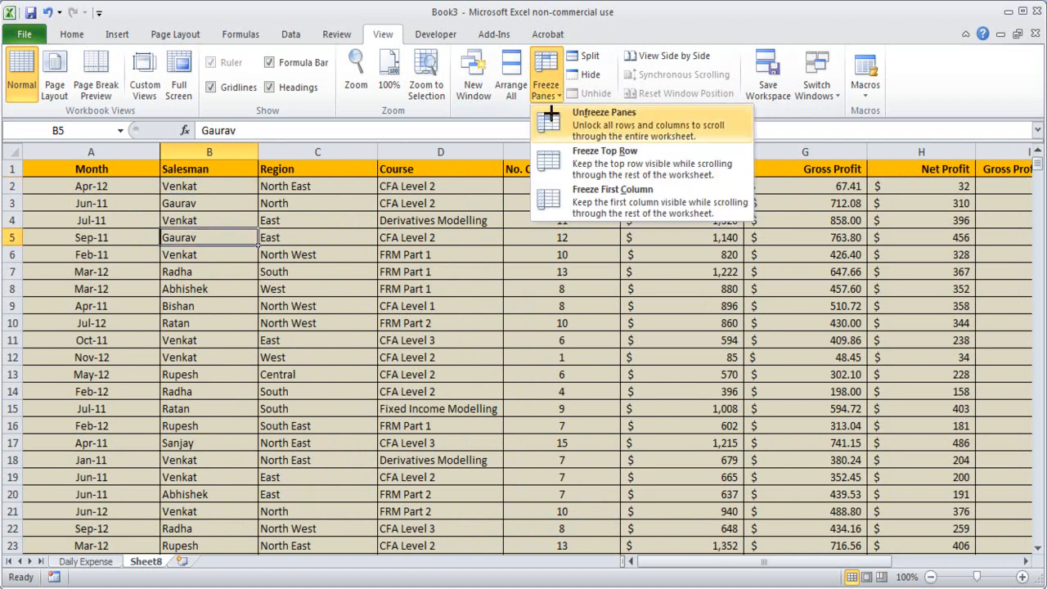
click(615, 124)
click(238, 339)
click(211, 242)
click(582, 309)
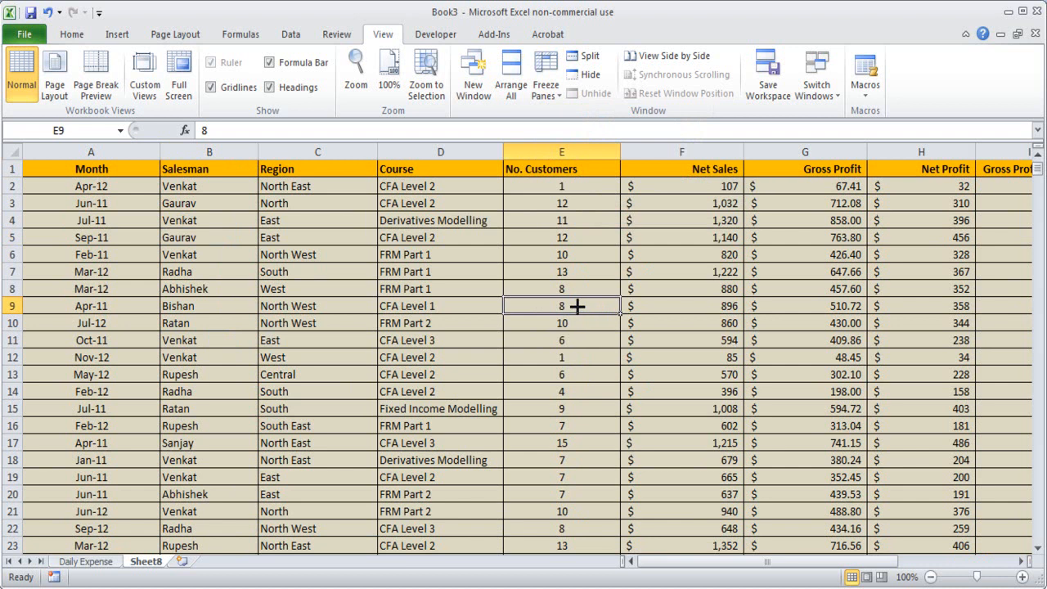
click(543, 92)
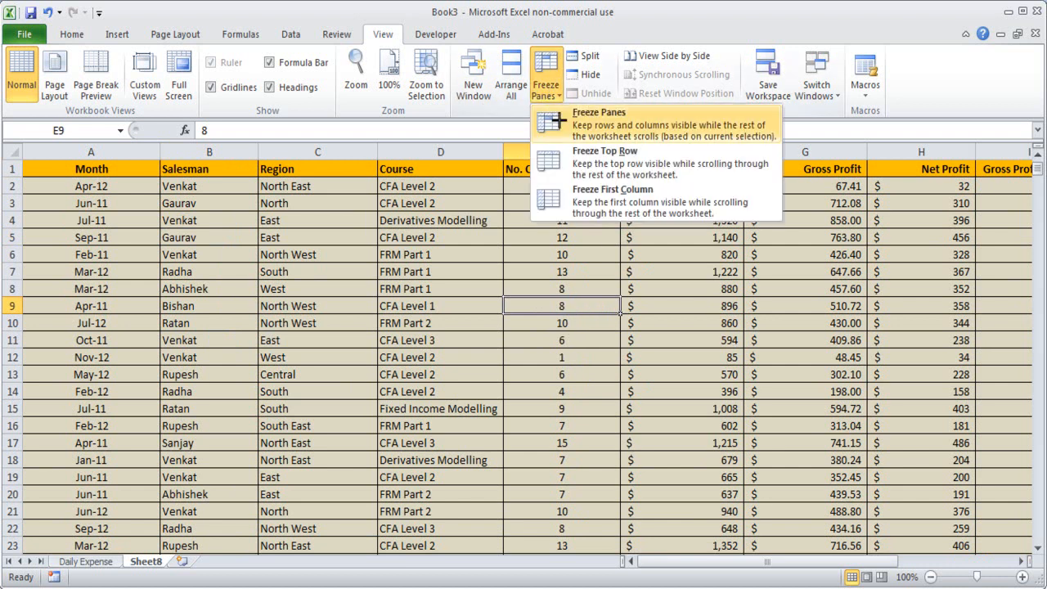
click(578, 121)
Check which rows and columns stay in view with the panes frozen at E9.
scroll(588, 375, down, 7)
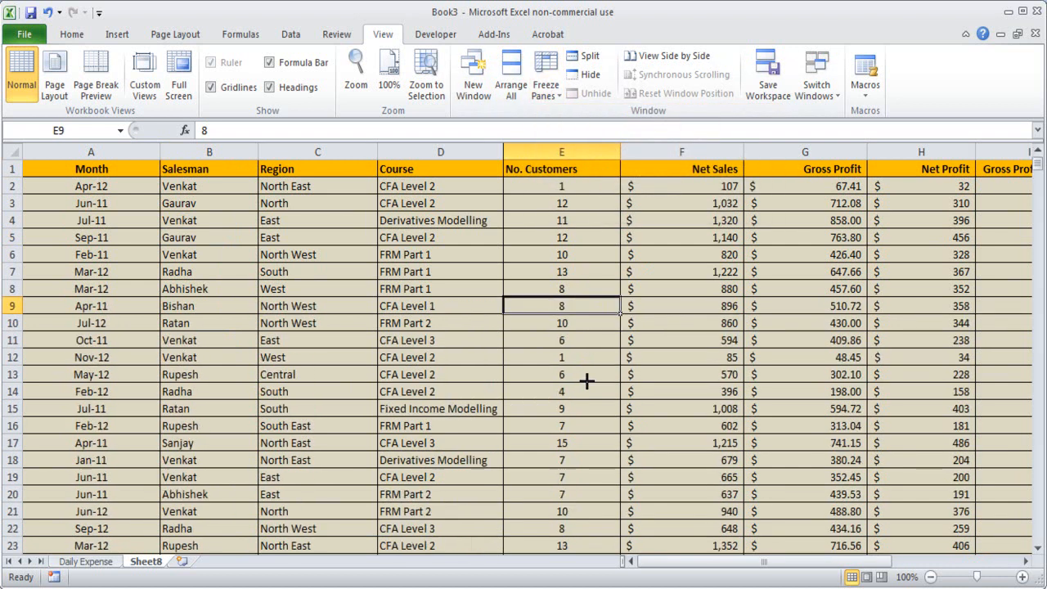
scroll(587, 374, up, 5)
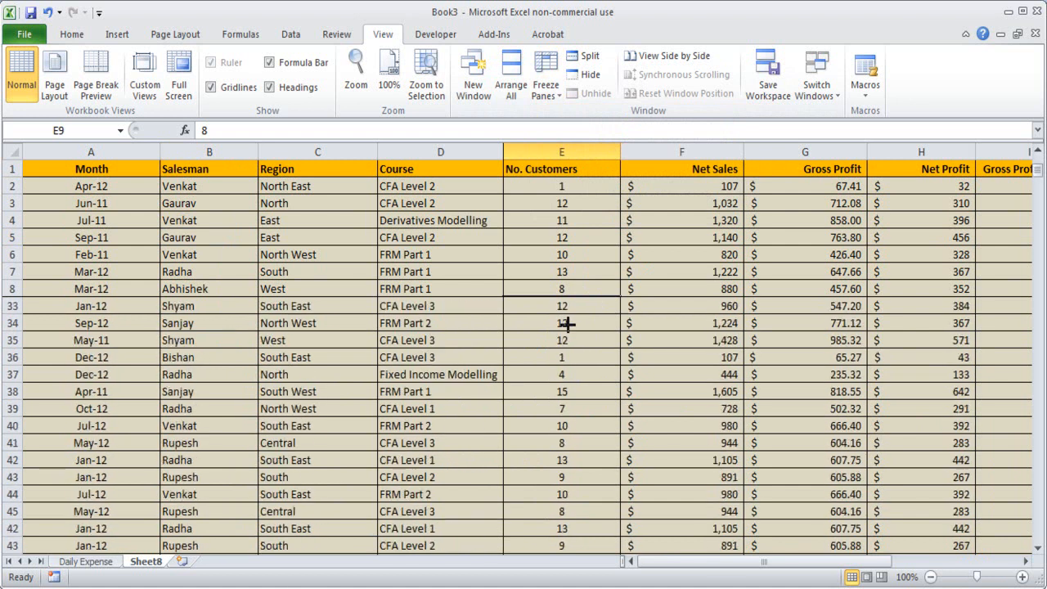
drag(884, 563, 795, 568)
scroll(523, 456, up, 2)
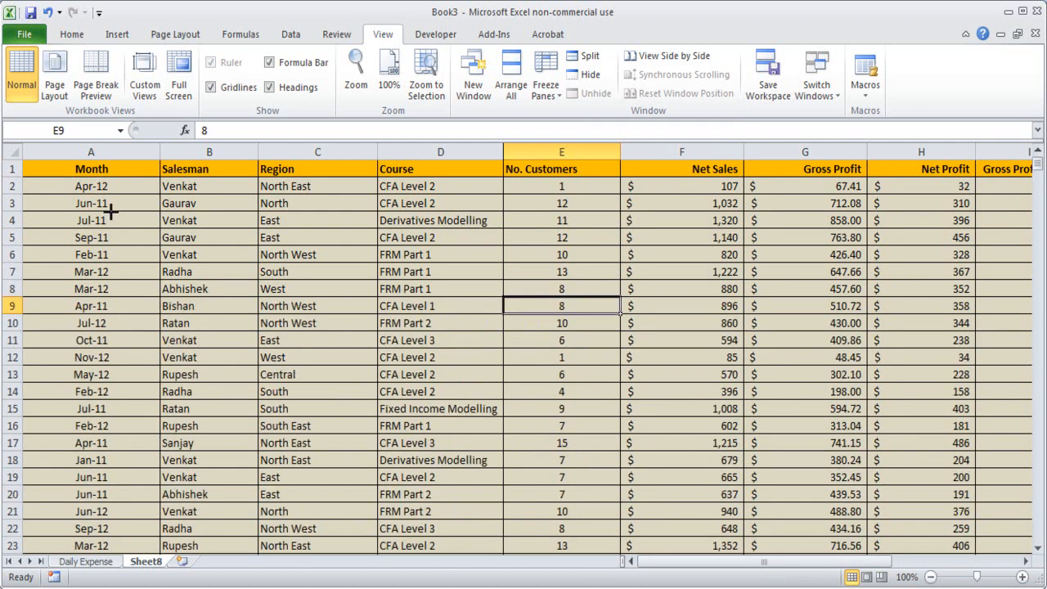
Unfreeze the panes set at E9 and freeze them at cell B2 instead.
click(546, 86)
click(603, 74)
drag(278, 289, 254, 263)
click(77, 151)
click(109, 238)
click(16, 169)
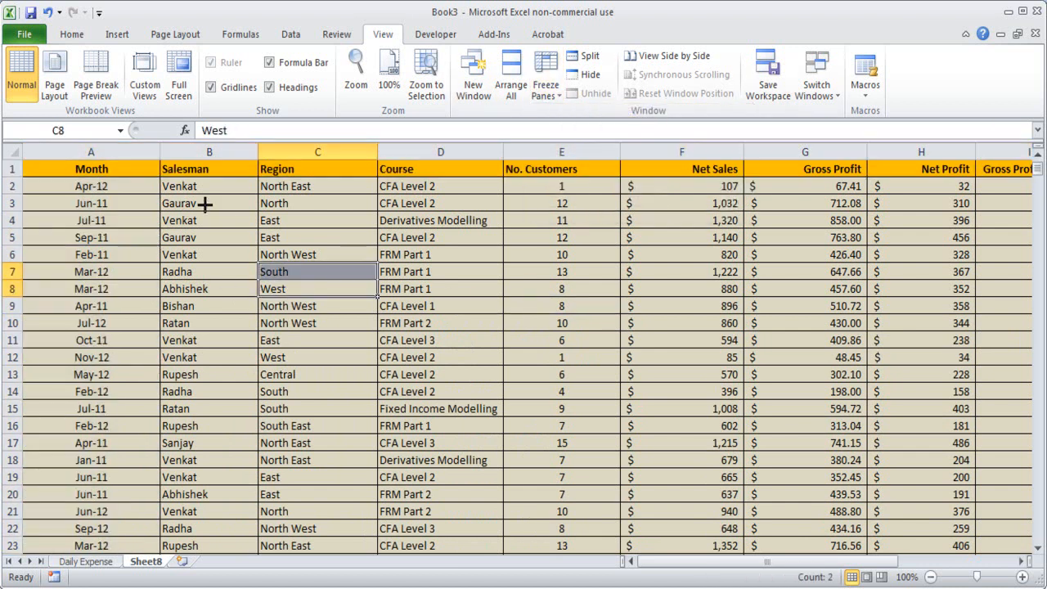
click(206, 188)
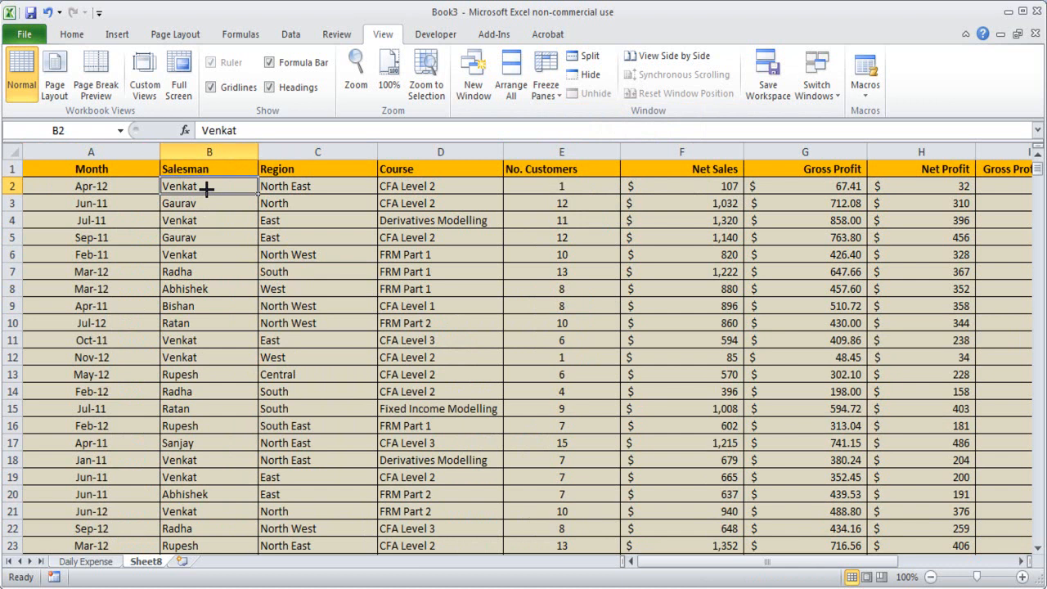
click(549, 107)
click(566, 121)
Check the headings and months against the data down to row 103 and across the columns.
scroll(440, 302, down, 20)
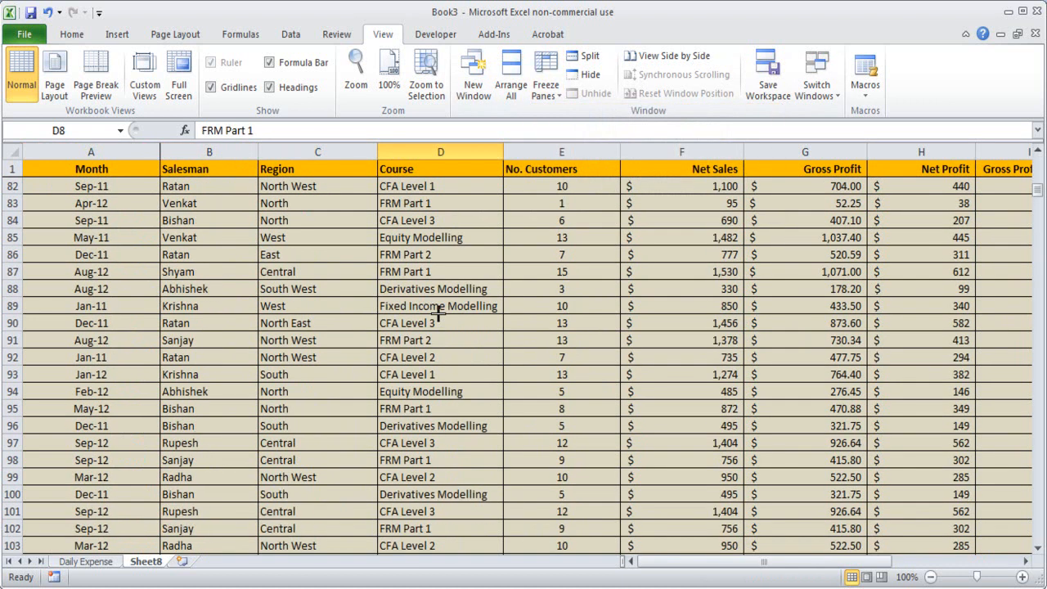
drag(847, 562, 627, 554)
scroll(334, 327, up, 20)
scroll(352, 336, up, 4)
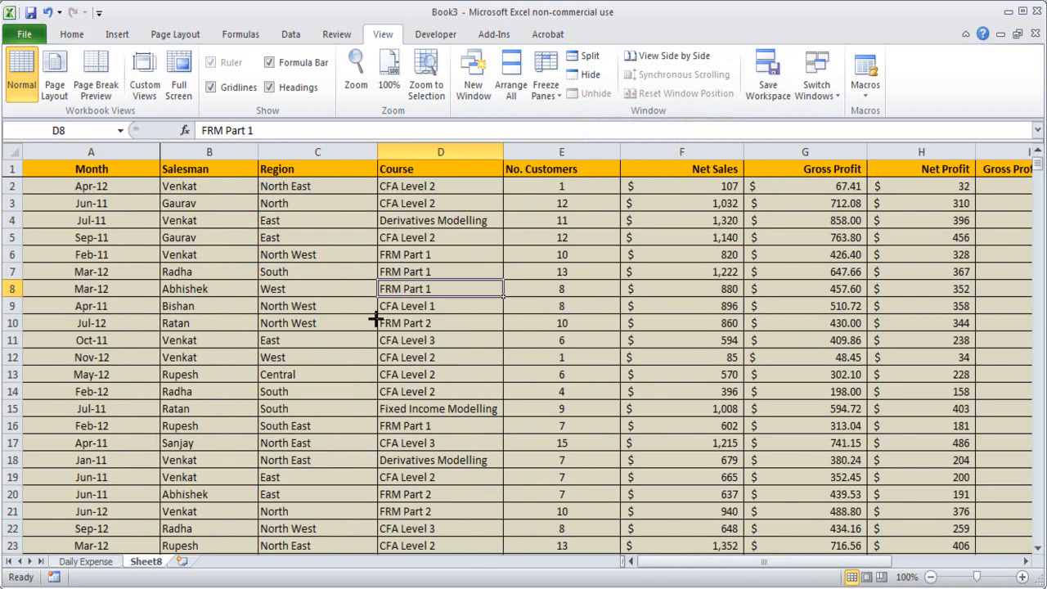
Move from the Course value in D5 to the Gross Profit value in G12 to relate it to its heading and month.
click(484, 232)
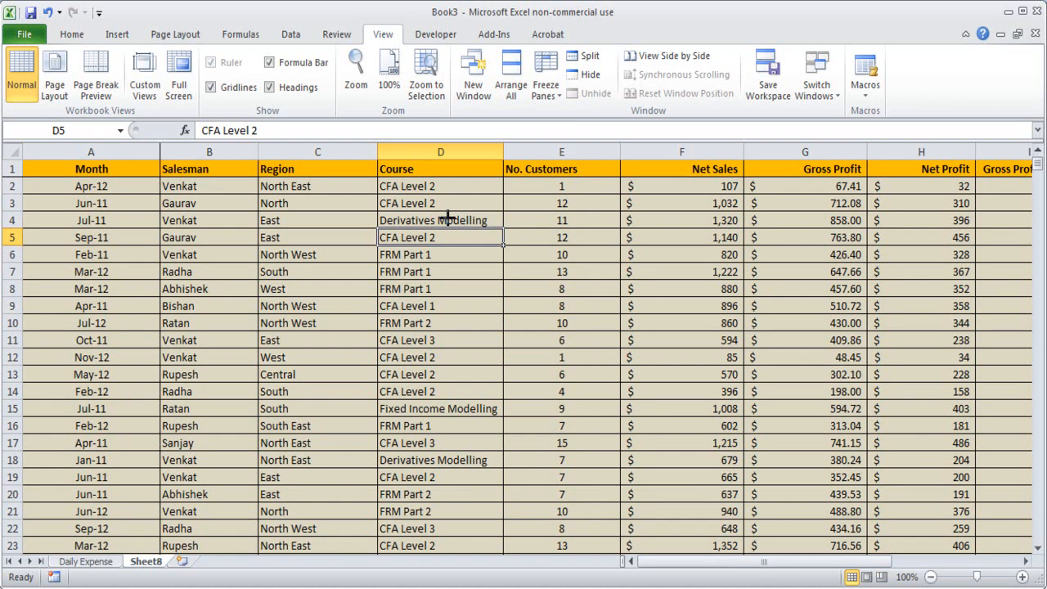
key(Right)
key(Right)
key(Right)
key(Down)
key(Down)
key(Down)
key(Down)
key(Down)
key(Down)
key(Down)
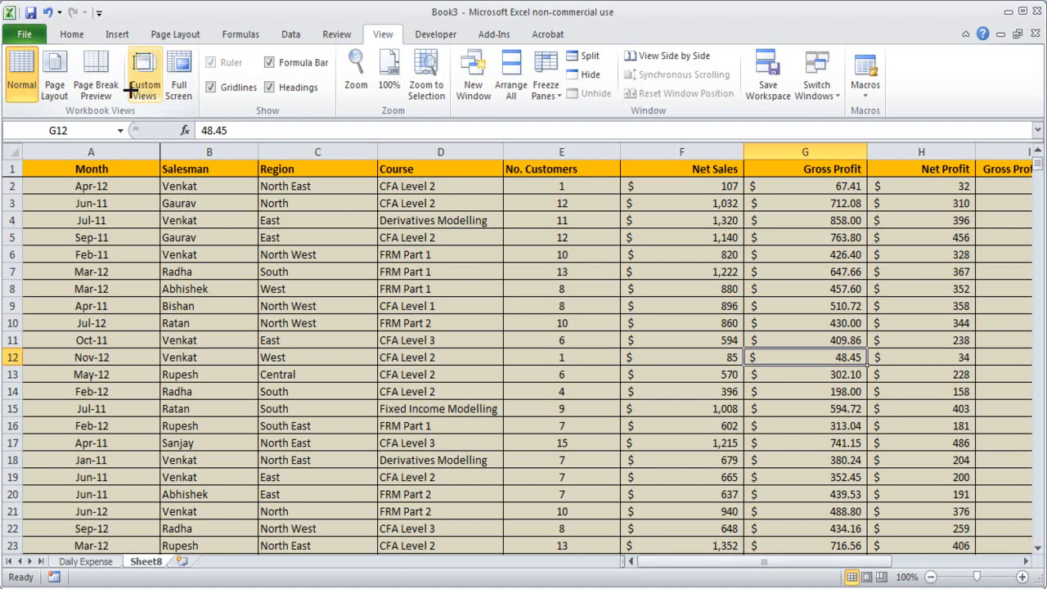
Start saving the workbook and create and open a new folder named excel inside the Dropbox folder.
click(72, 24)
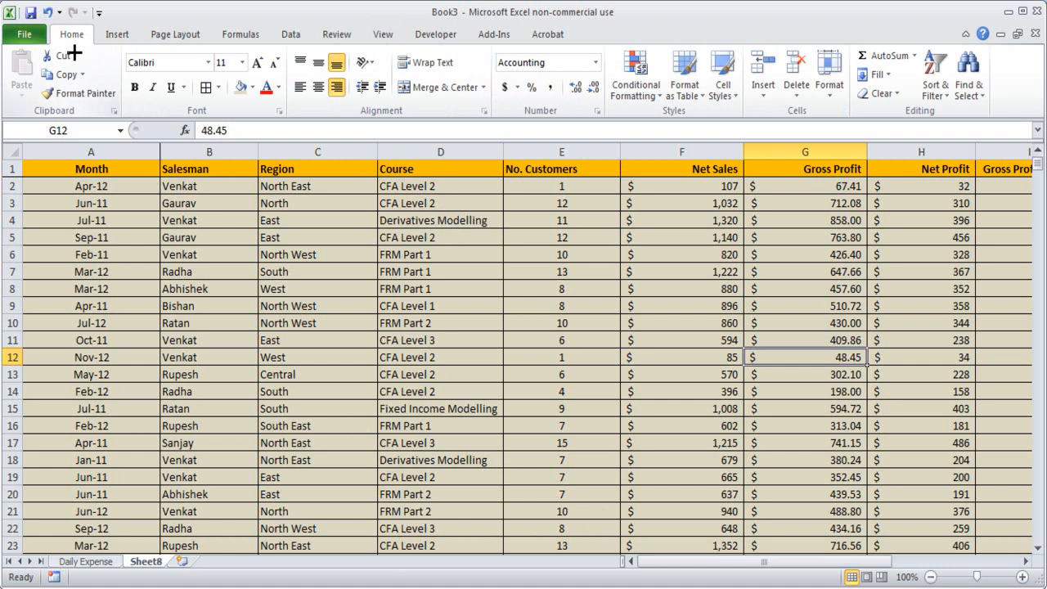
click(30, 11)
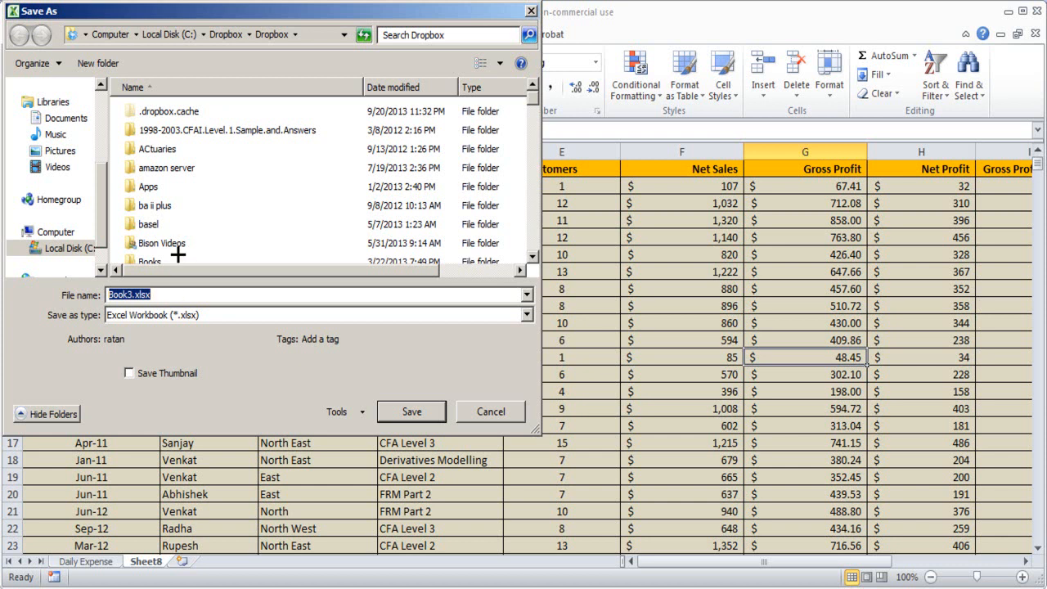
click(117, 65)
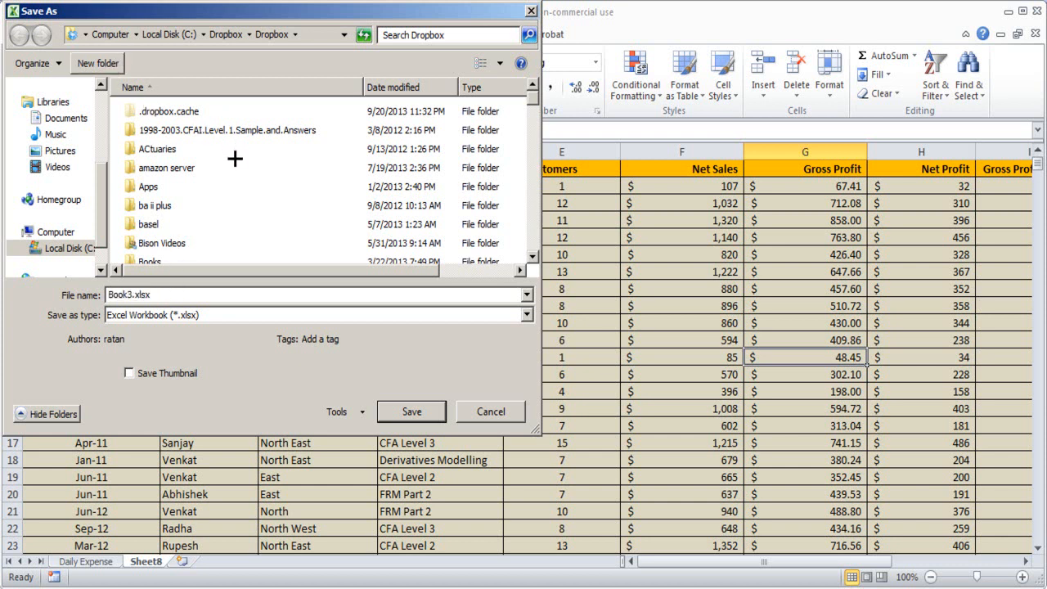
text(excel)
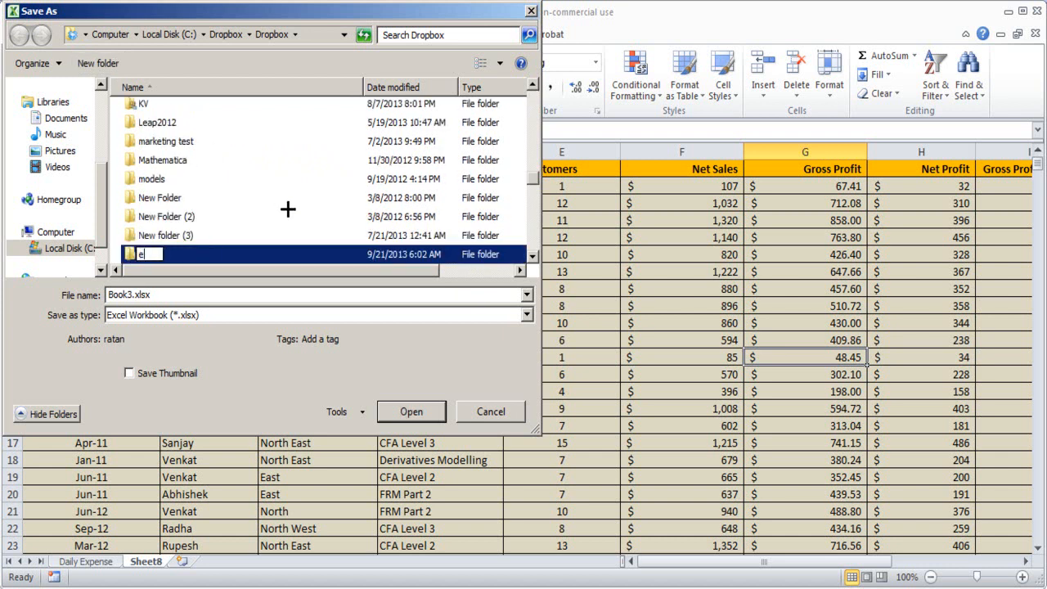
key(Return)
key(Return)
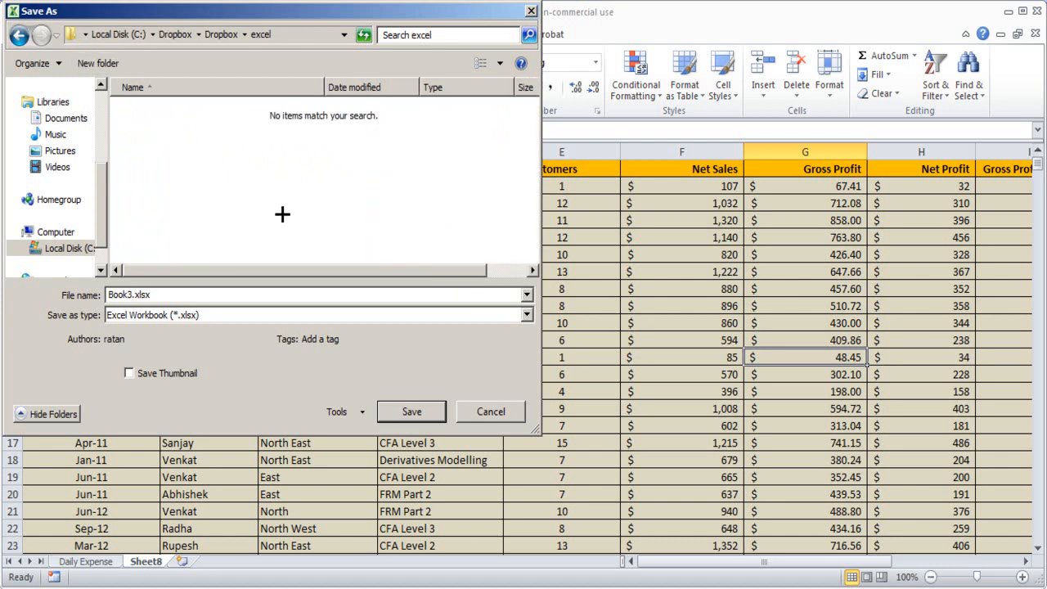
Save the workbook as Excel Overview in the Excel Workbook (*.xlsx) format.
click(214, 297)
text(Excel Overview)
click(194, 315)
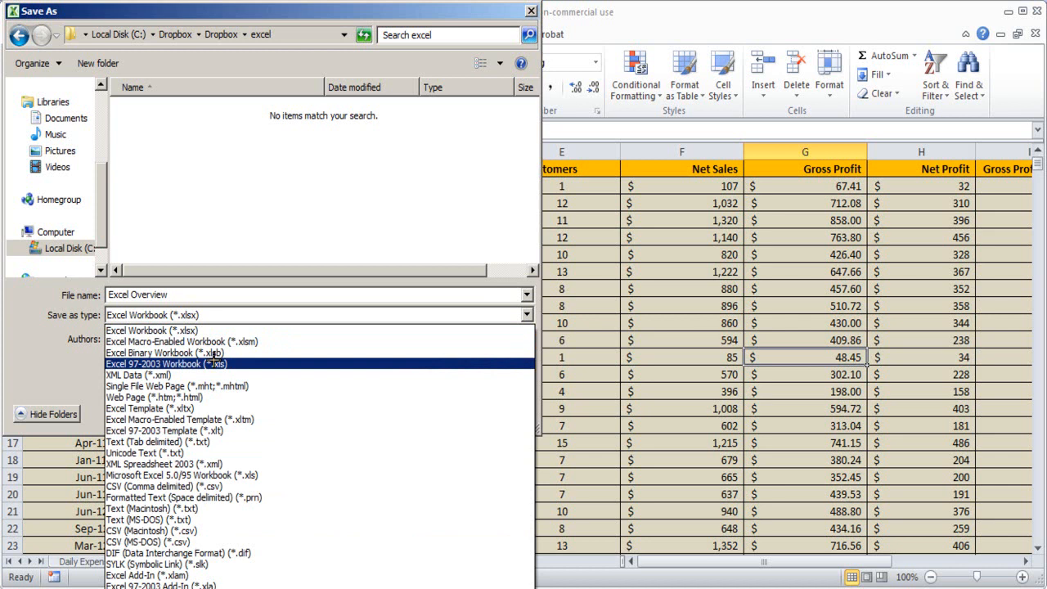
click(271, 272)
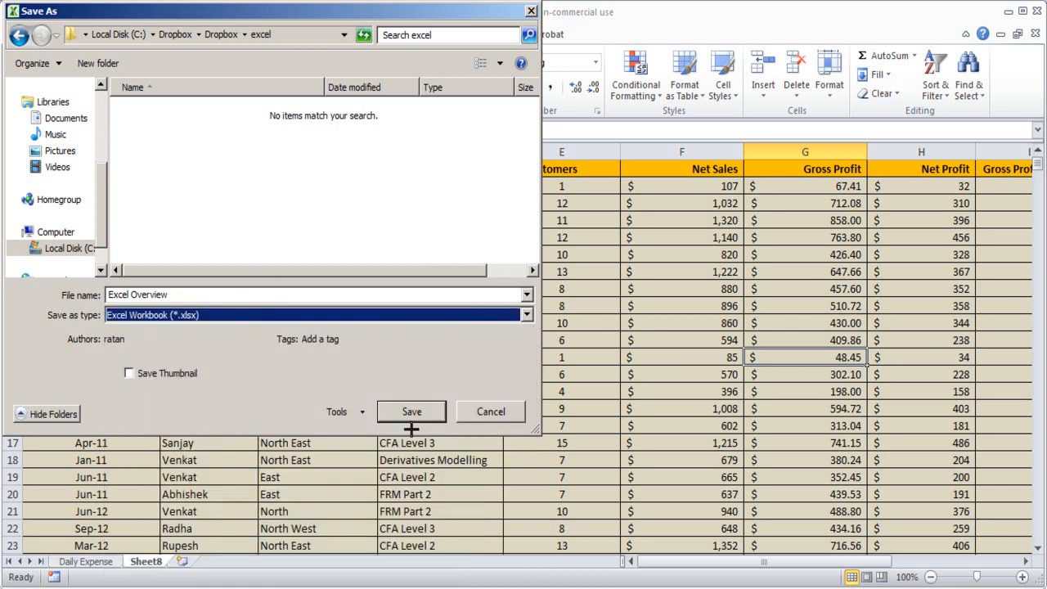
click(416, 410)
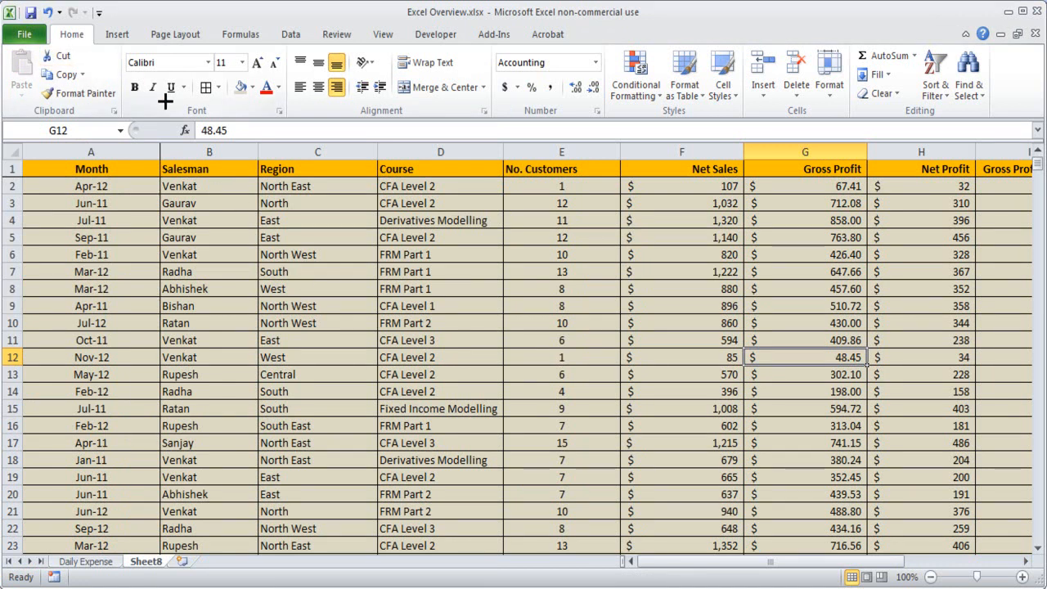
Save a copy of Excel Overview as an Excel 97-2003 Workbook (*.xls) with the compatibility check on saving turned off.
click(32, 32)
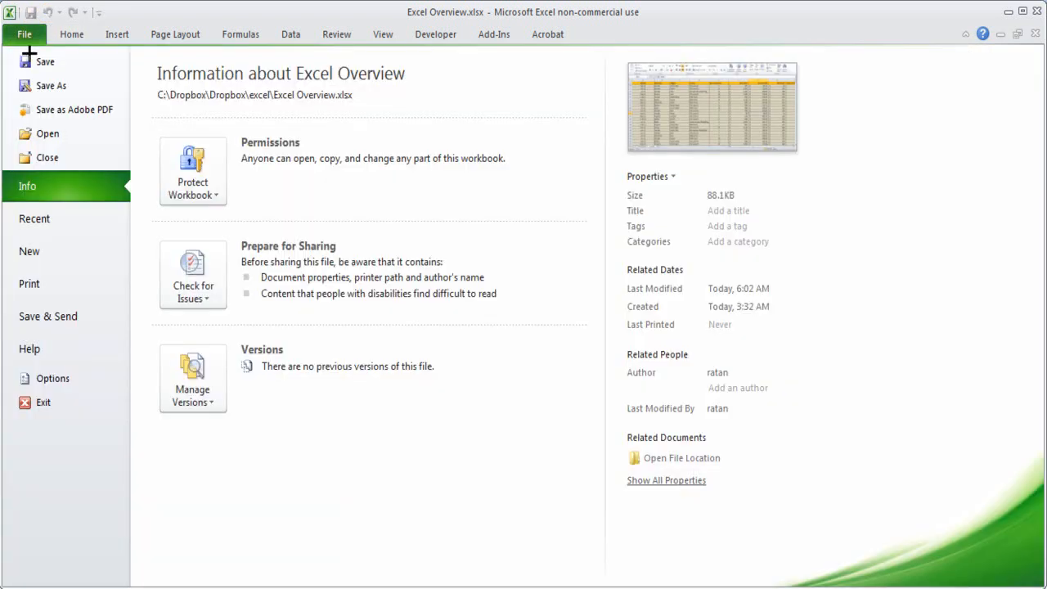
click(47, 85)
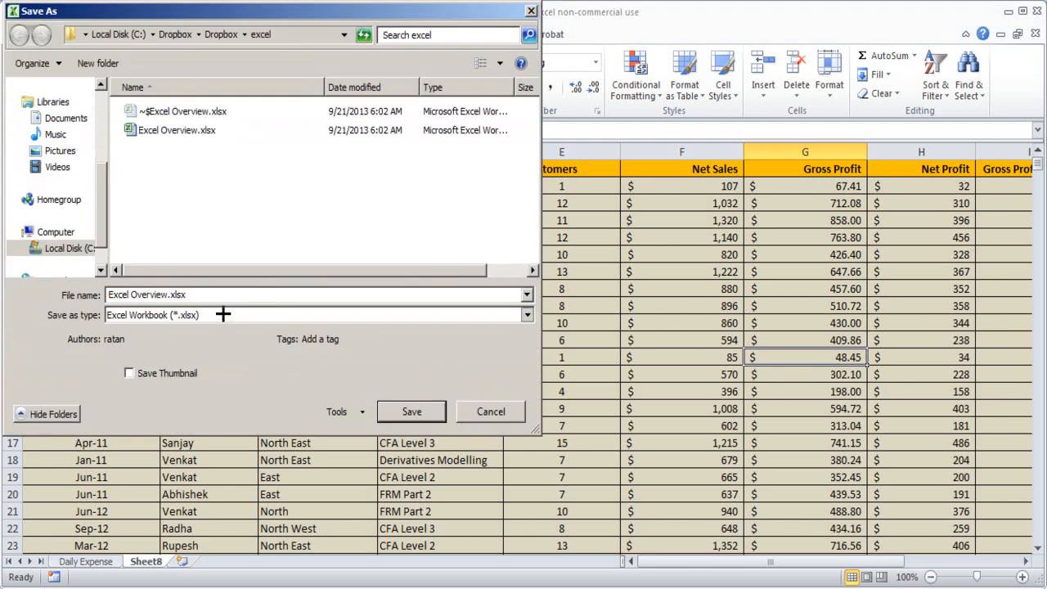
click(224, 316)
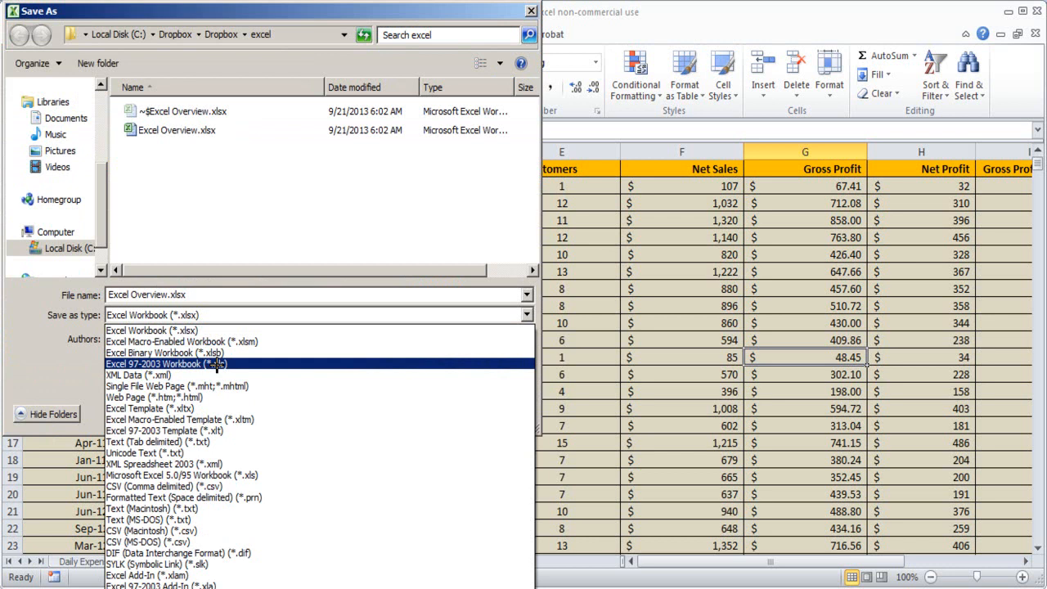
click(217, 365)
click(409, 412)
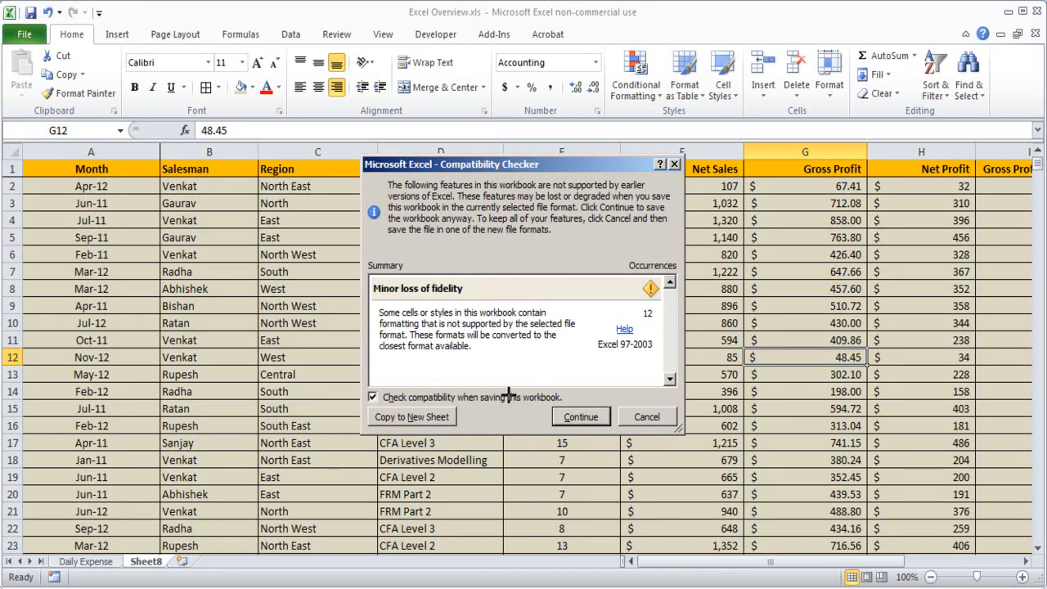
click(373, 397)
click(573, 417)
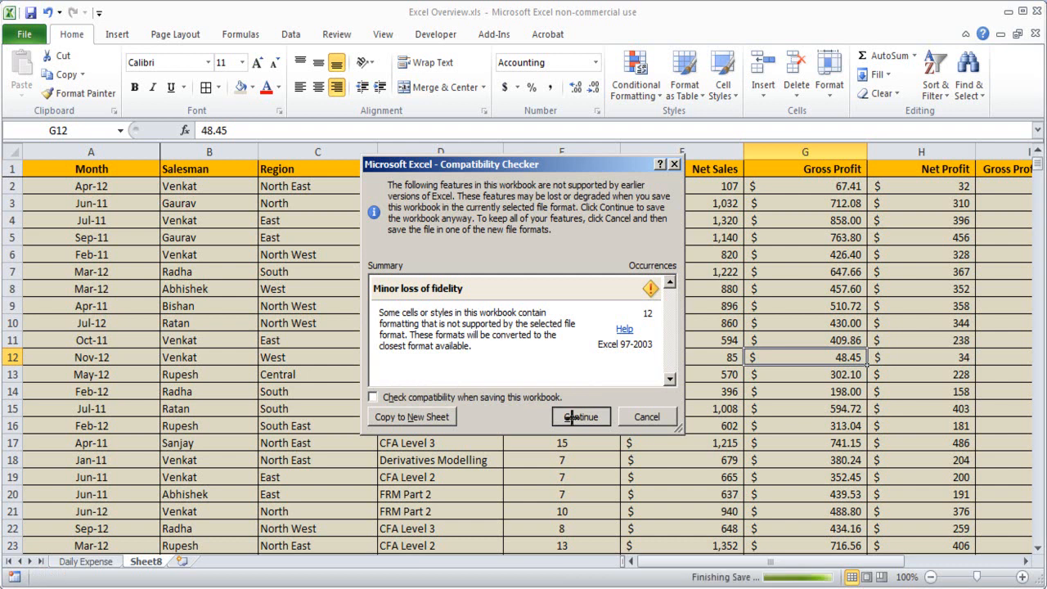
Select cell C9 and save the Excel Overview.xls workbook again.
click(298, 303)
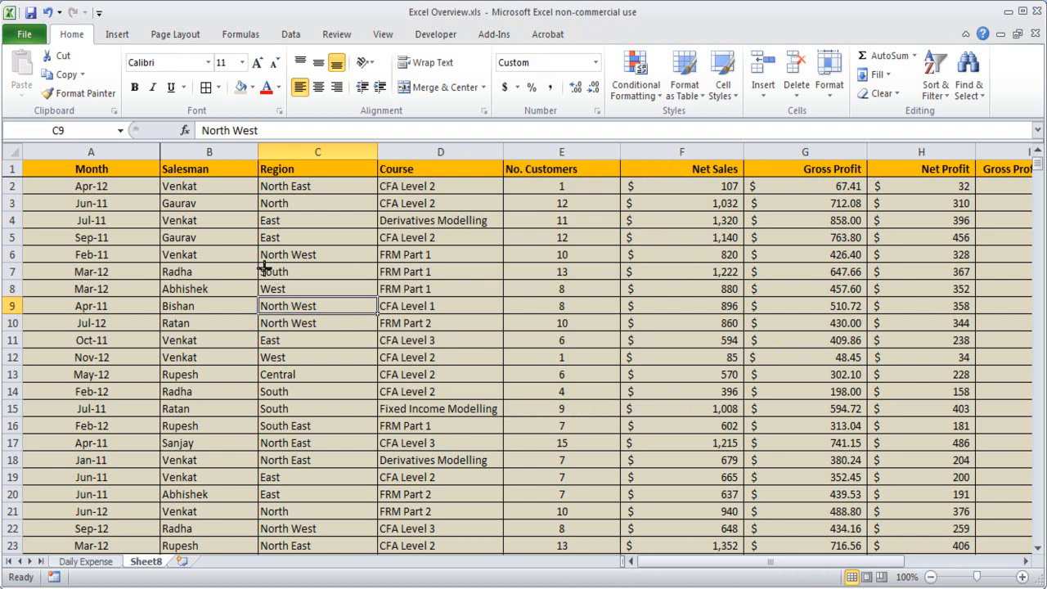
click(30, 13)
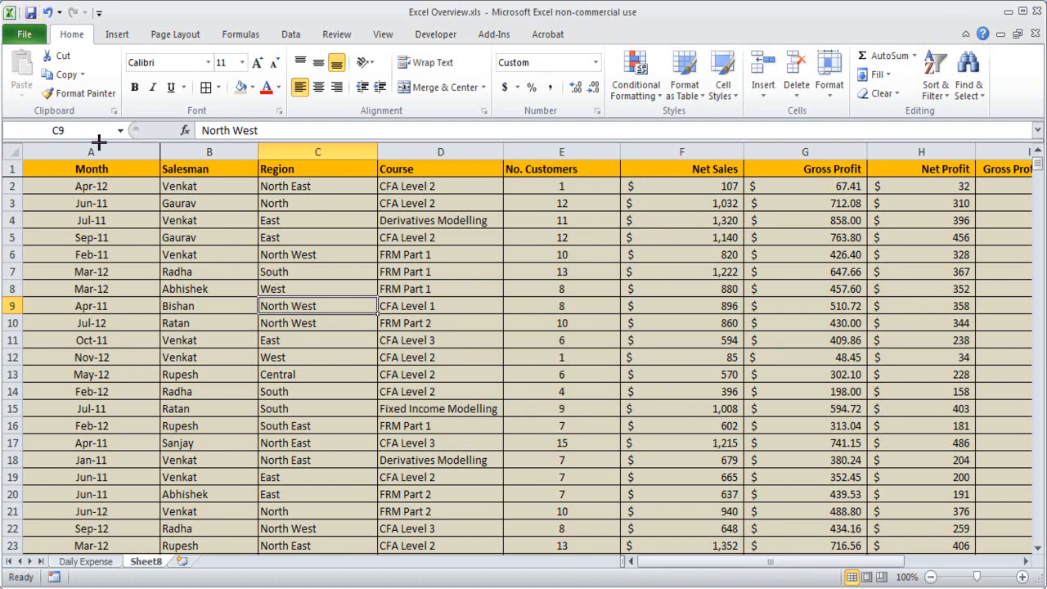
click(32, 12)
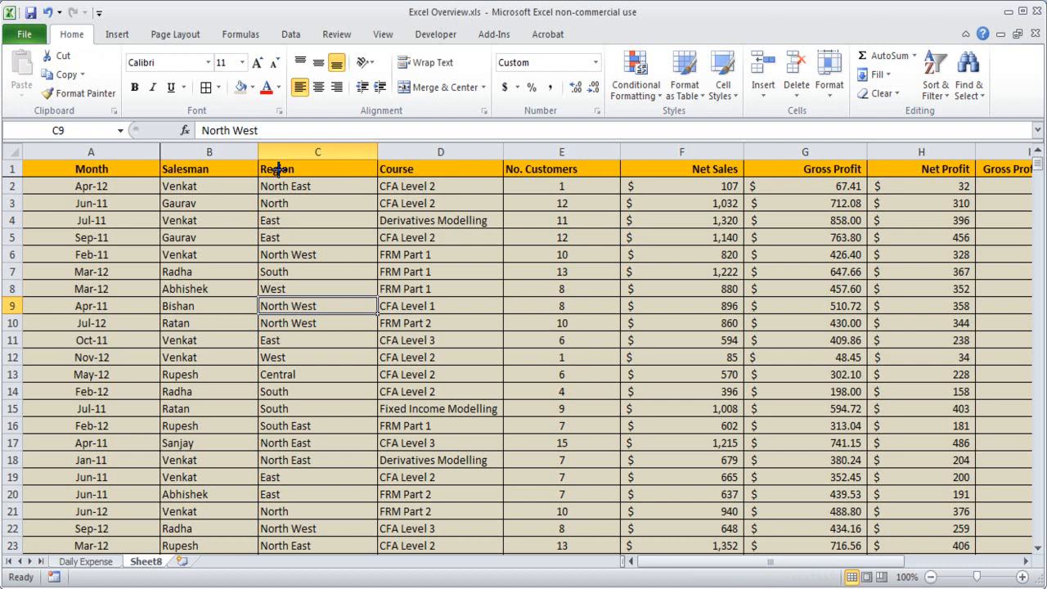
scroll(278, 255, down, 5)
scroll(283, 269, up, 5)
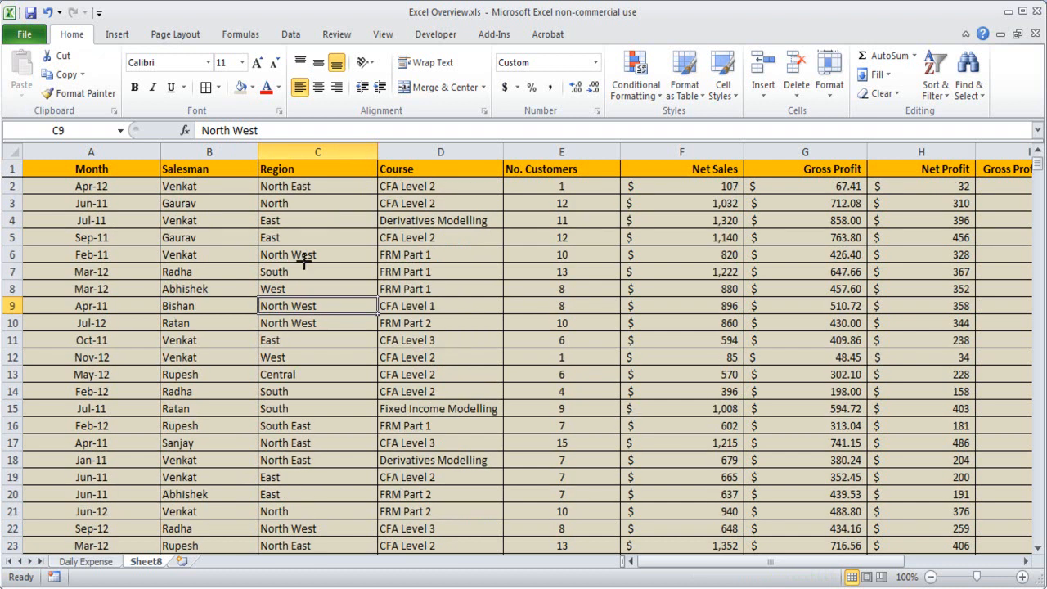